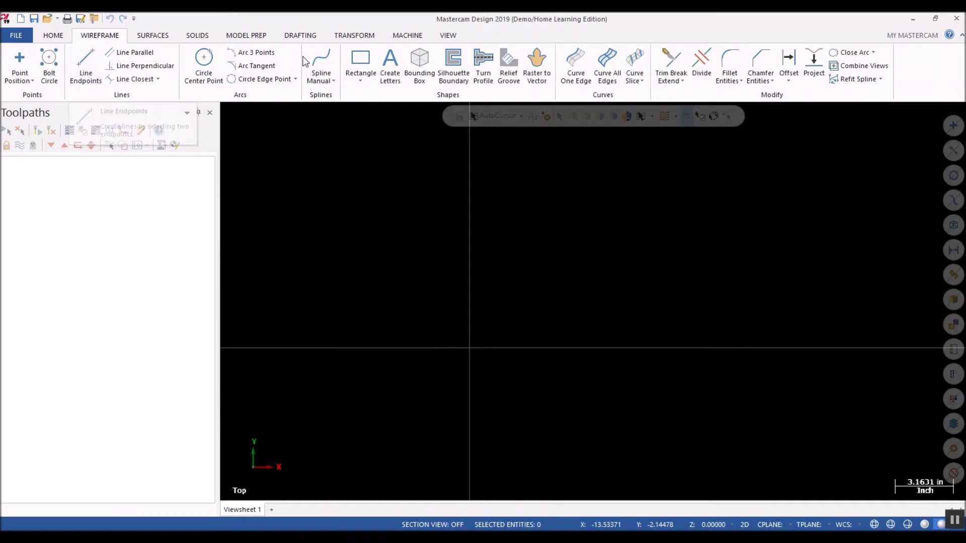
click(360, 78)
click(378, 95)
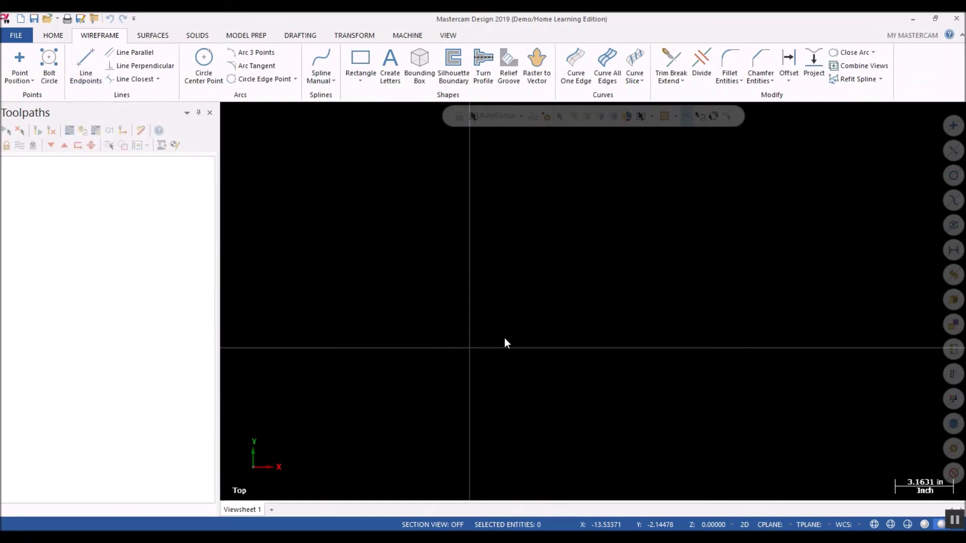
click(362, 68)
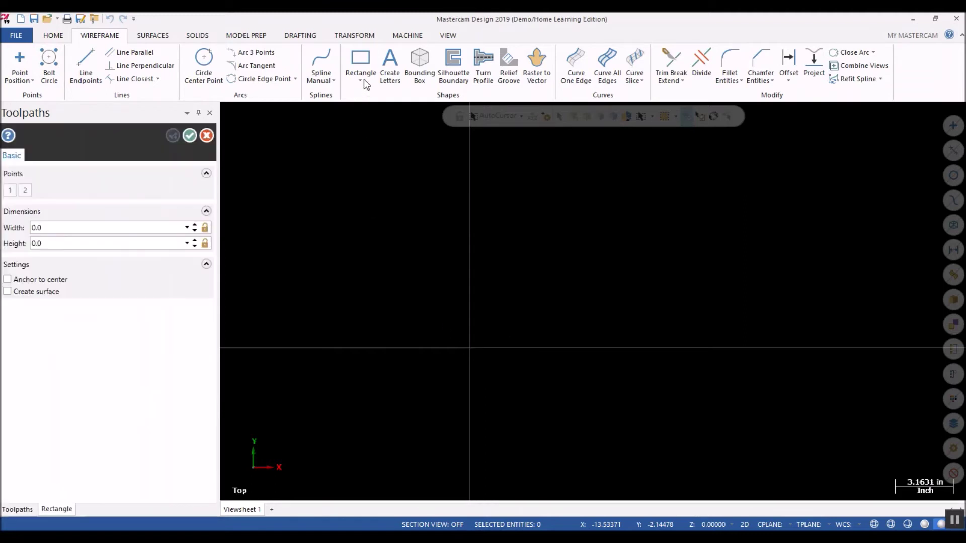
click(90, 228)
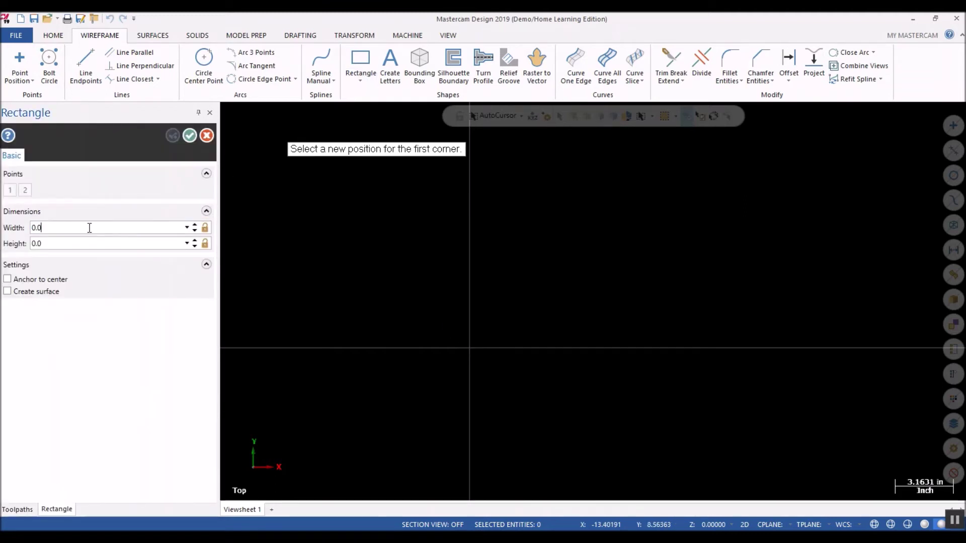
click(468, 348)
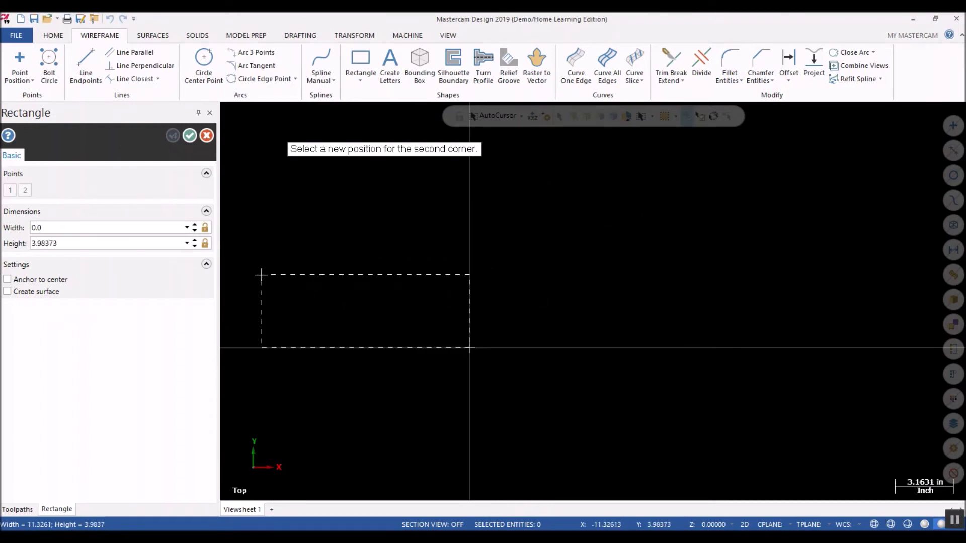
click(210, 113)
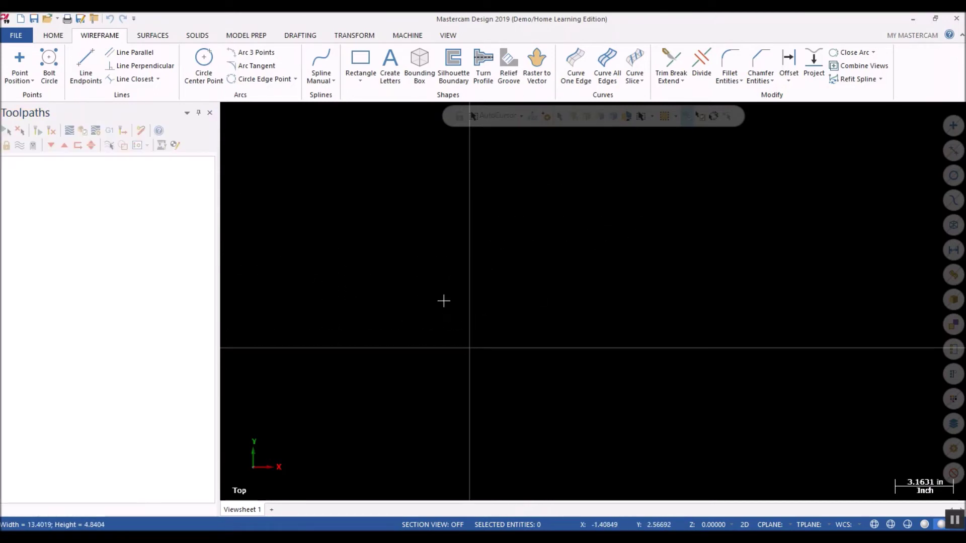
Draw a rectangle with a width of 3.0 and a height of about 3.13, starting at the origin and extending into the positive quadrant
click(360, 86)
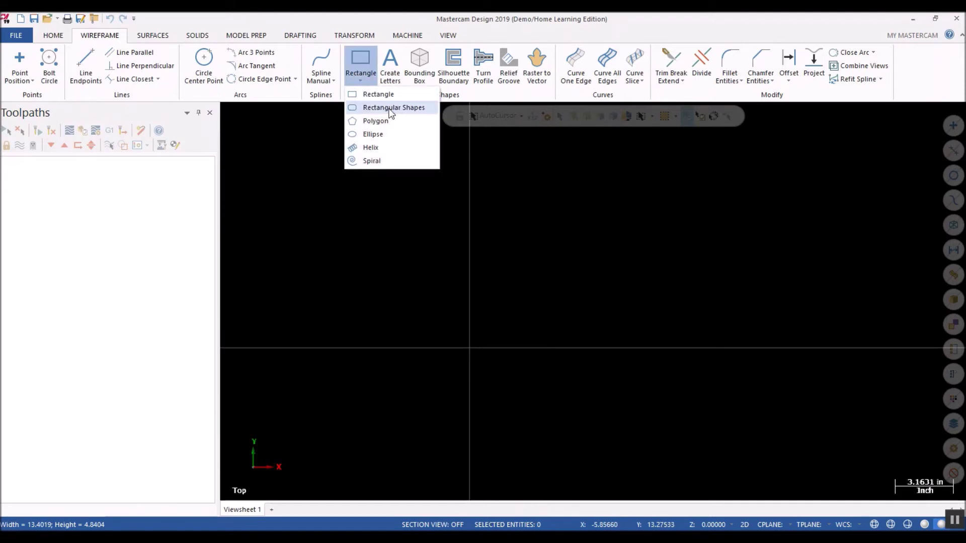
click(385, 94)
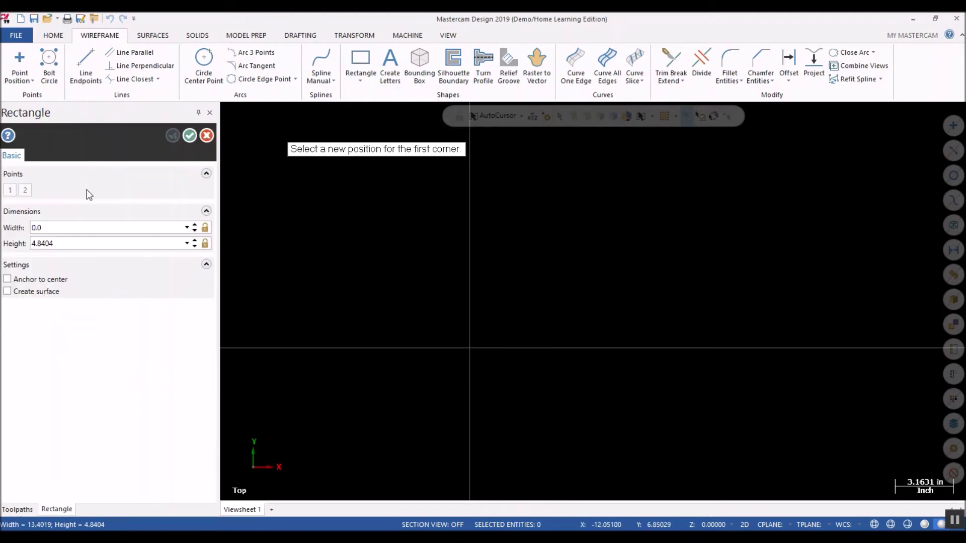
click(93, 233)
text(3.0)
click(470, 348)
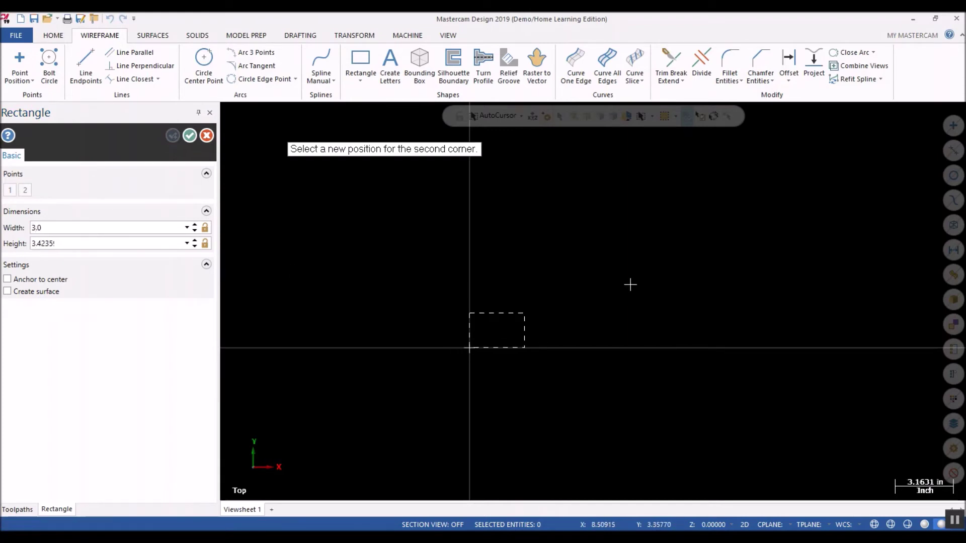
click(596, 291)
Set the rectangle's height to 3.0 and accept the shape, keeping the Rectangle command active
click(94, 243)
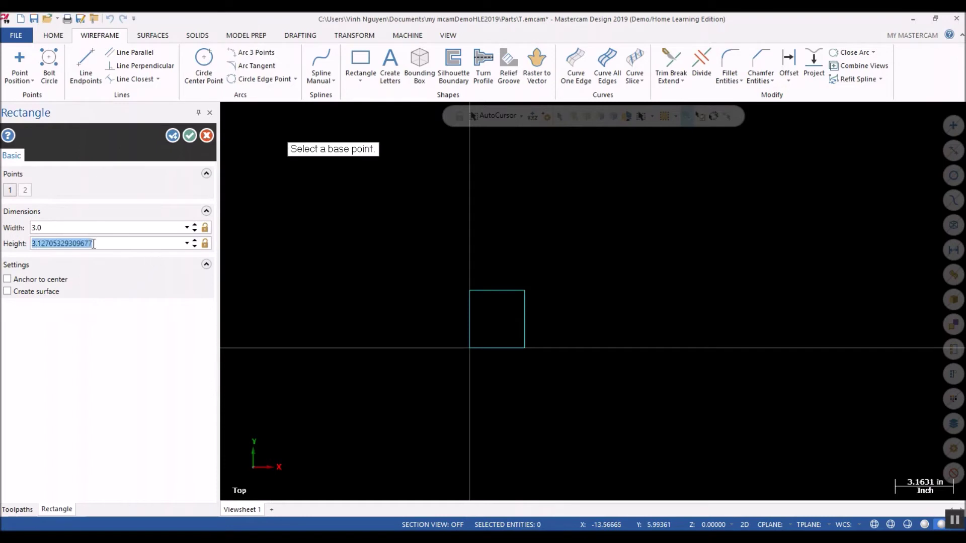
text(3.0)
key(Return)
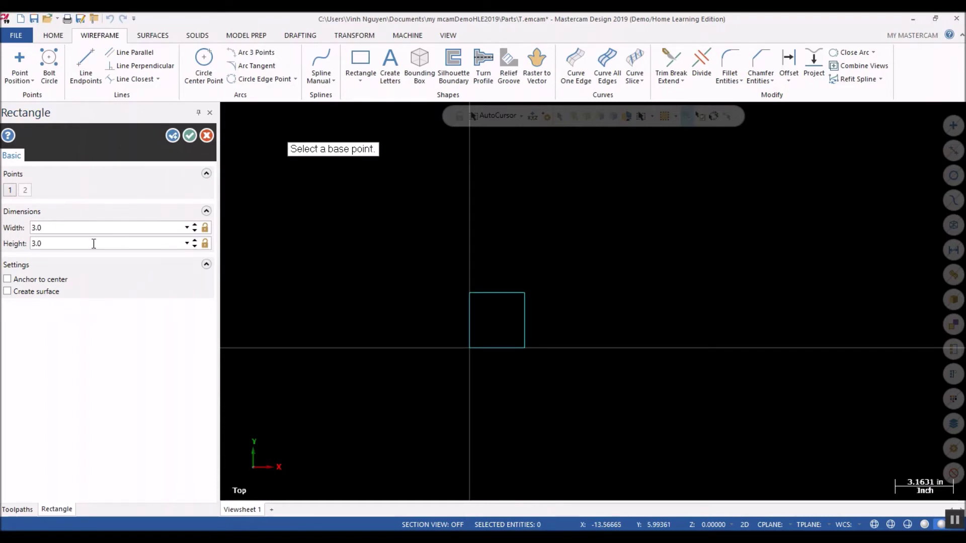
scroll(343, 337, up, 1)
scroll(673, 250, up, 1)
scroll(587, 346, up, 1)
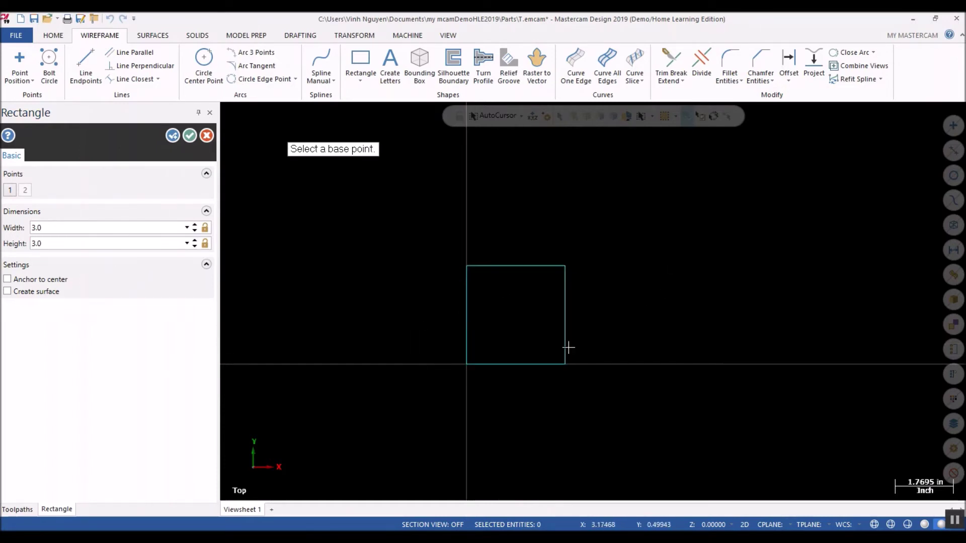
scroll(502, 324, up, 1)
scroll(520, 293, up, 1)
scroll(493, 296, up, 1)
click(173, 137)
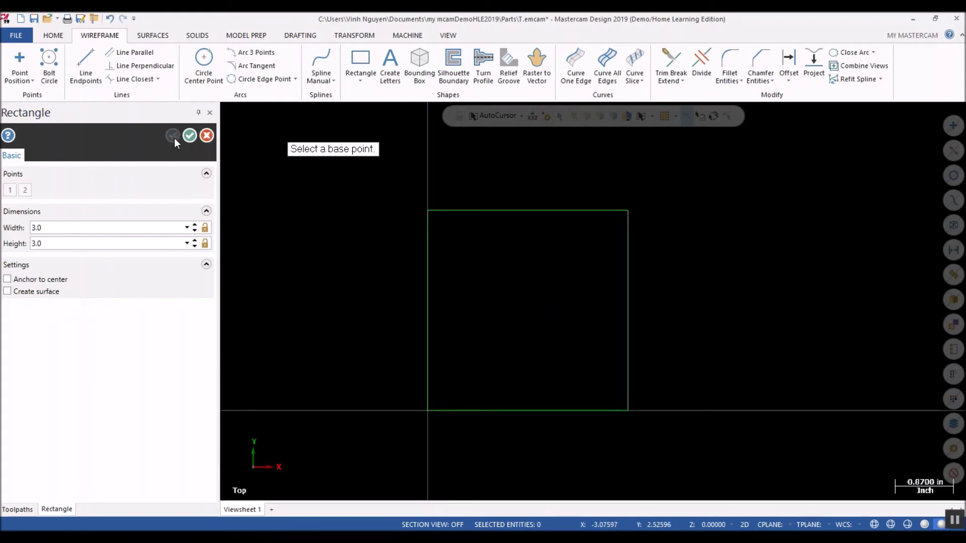
Examine up close how the square's lower-left corner sits on the origin axes
scroll(850, 268, up, 1)
scroll(778, 292, down, 1)
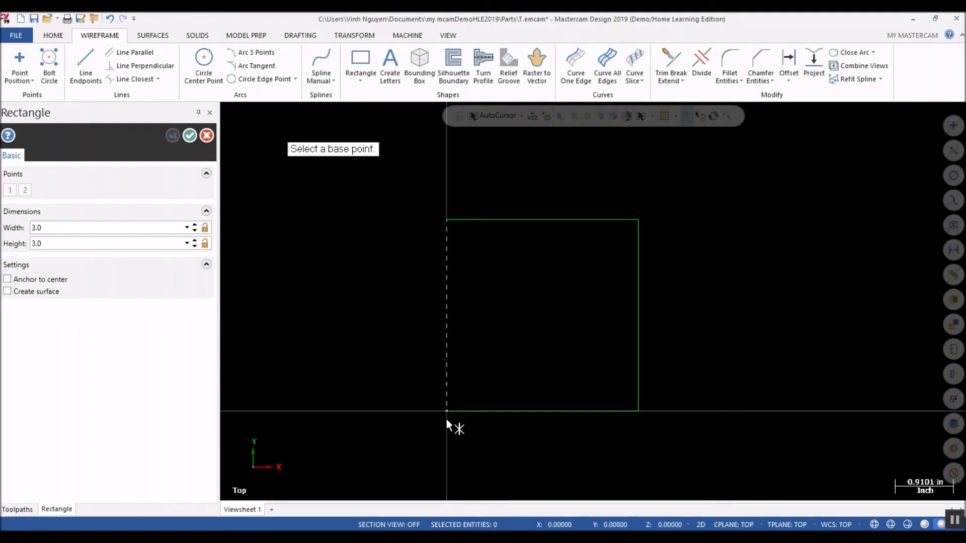
scroll(442, 418, up, 5)
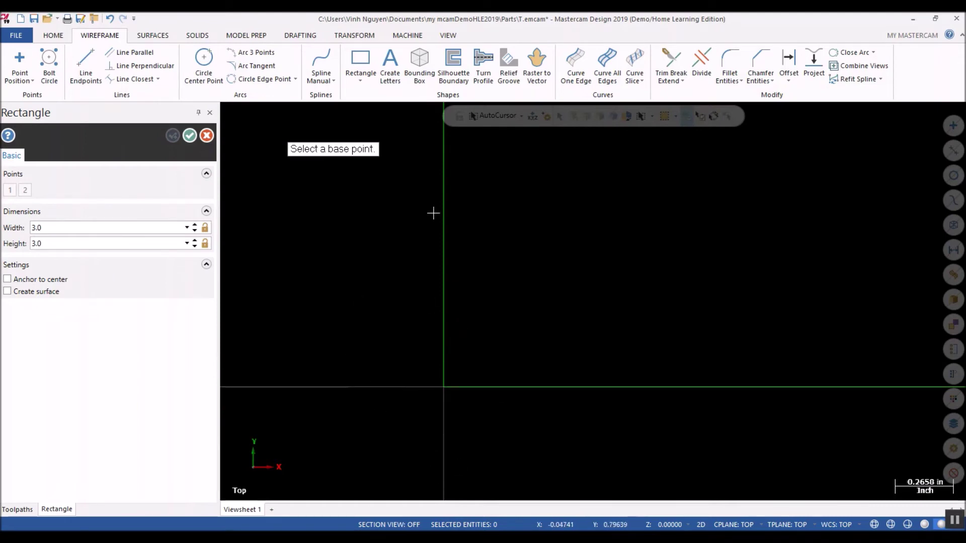
scroll(364, 472, up, 1)
scroll(498, 367, up, 1)
scroll(416, 452, up, 3)
scroll(327, 431, up, 2)
scroll(356, 453, up, 2)
scroll(332, 455, up, 1)
scroll(331, 455, up, 1)
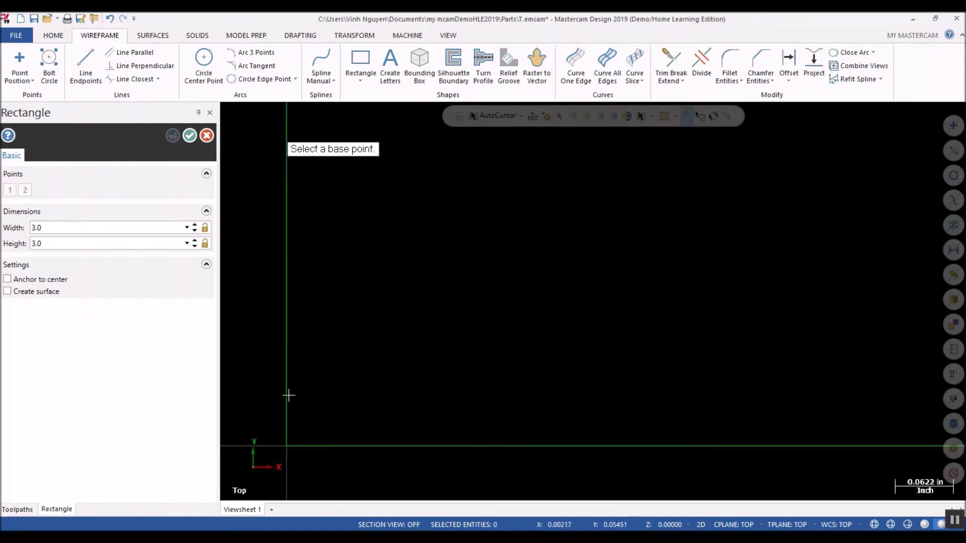
scroll(752, 307, down, 6)
scroll(539, 427, down, 5)
scroll(537, 440, down, 1)
scroll(438, 455, down, 1)
Draw a circle with a radius of about 0.19 centred on the square's lower-left corner at the origin
click(204, 63)
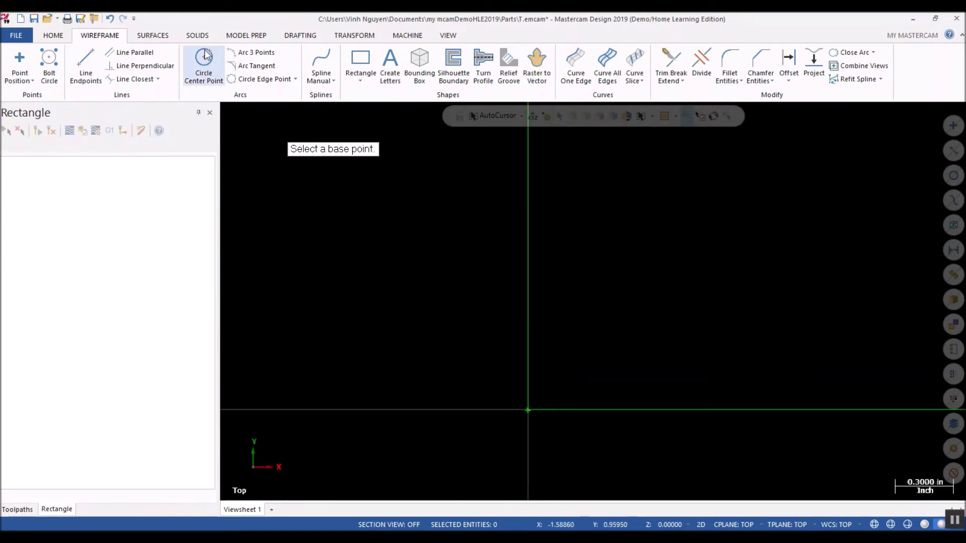
click(528, 410)
click(556, 390)
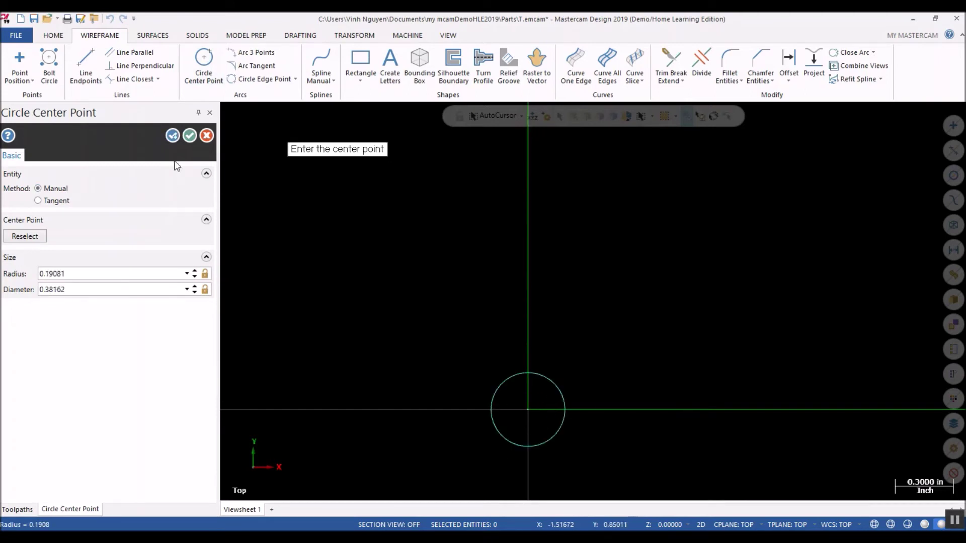
click(172, 135)
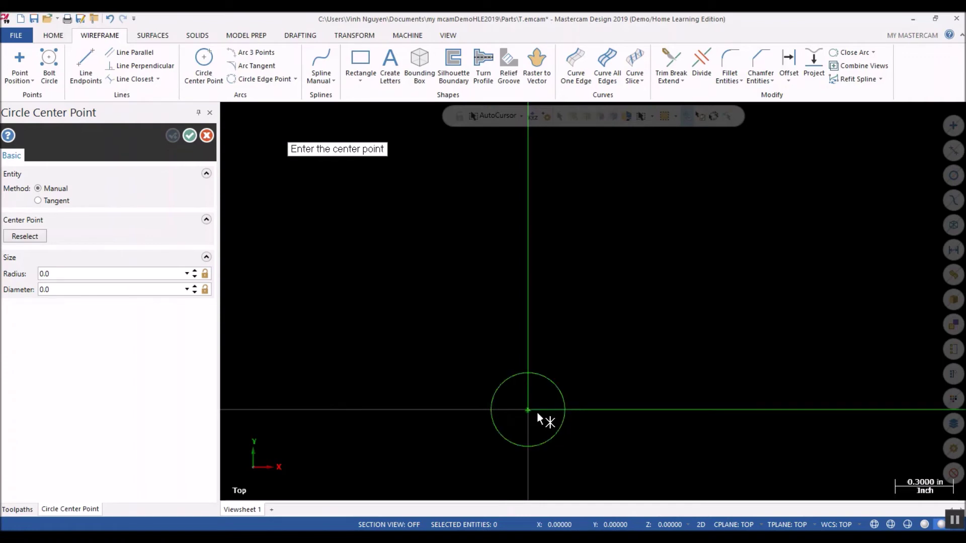
scroll(406, 468, down, 3)
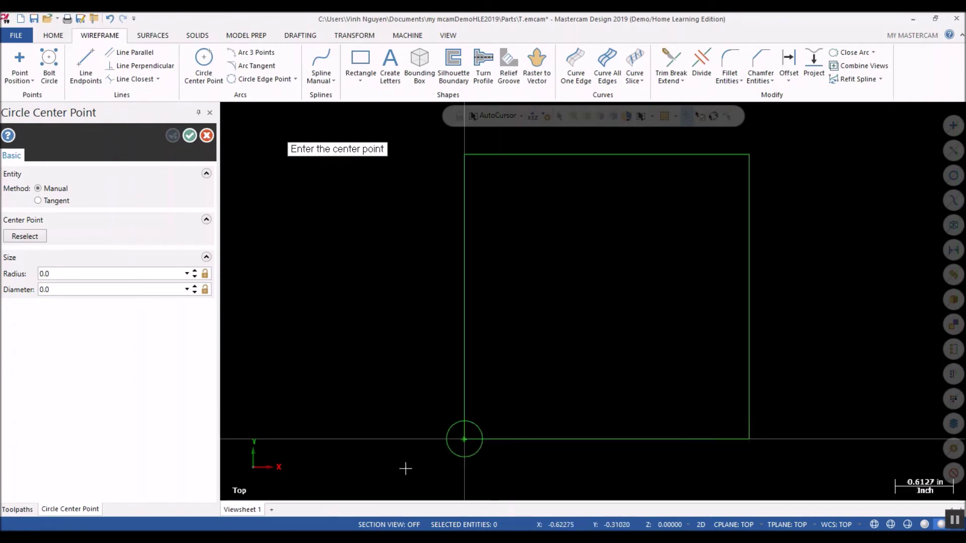
scroll(890, 261, down, 1)
scroll(668, 383, up, 1)
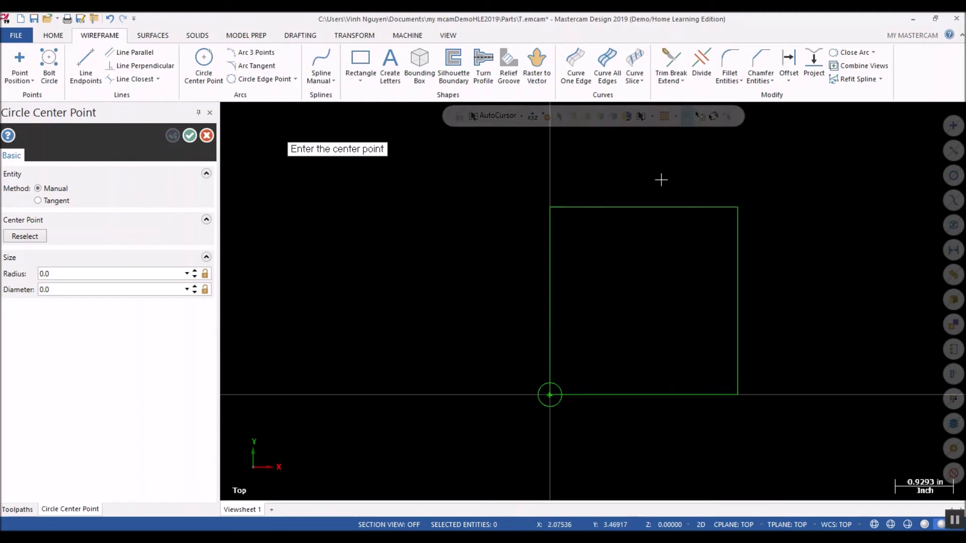
click(487, 396)
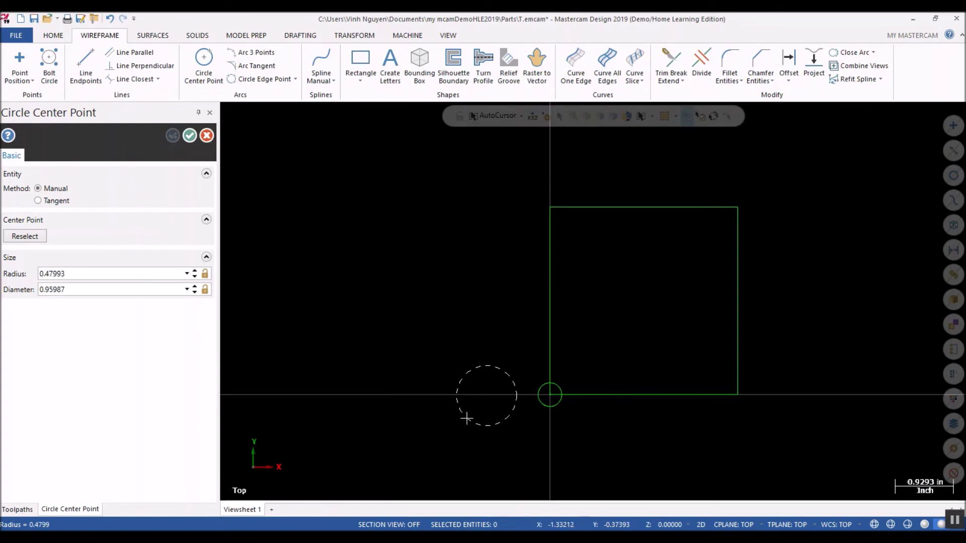
key(Escape)
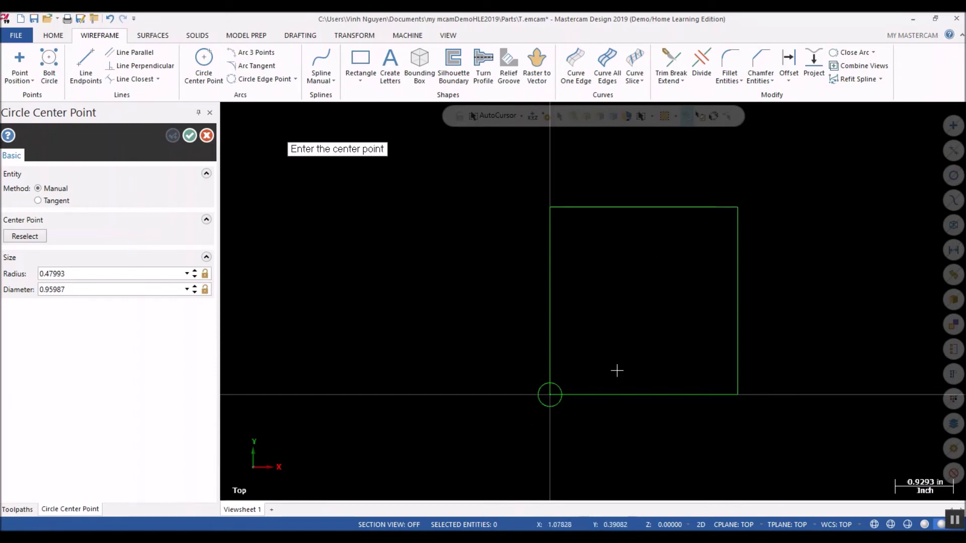
click(550, 394)
Start creating wireframe letters with the text "bottom left corner"
click(390, 68)
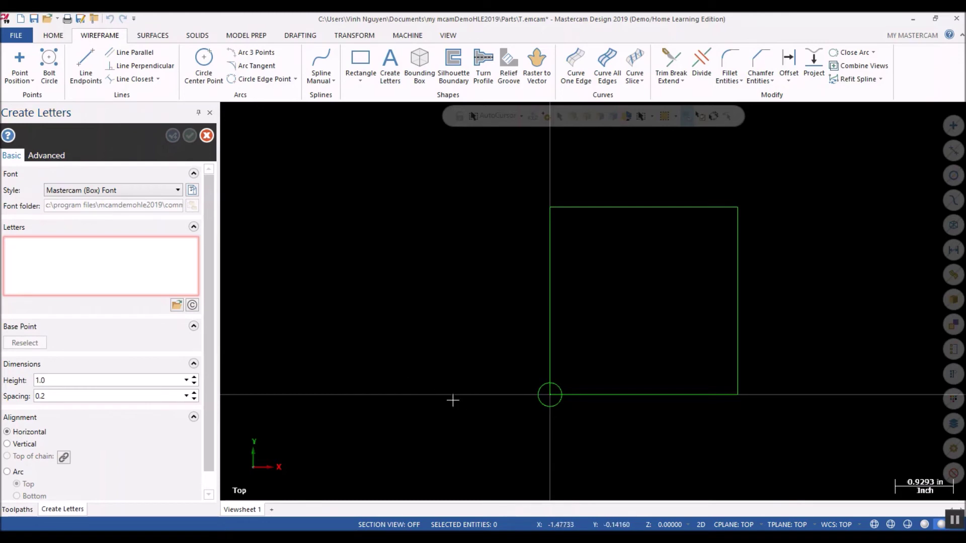
click(60, 254)
text(bo)
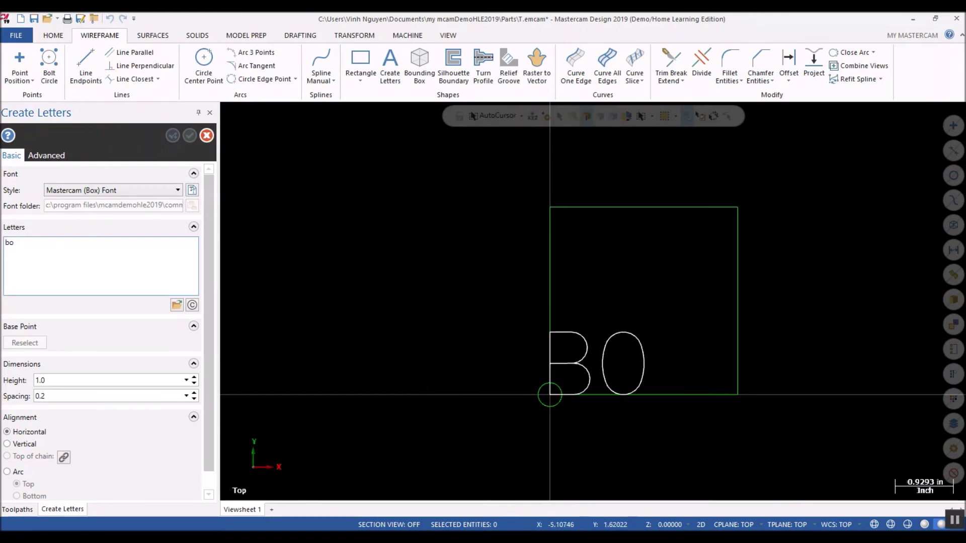
text(tt)
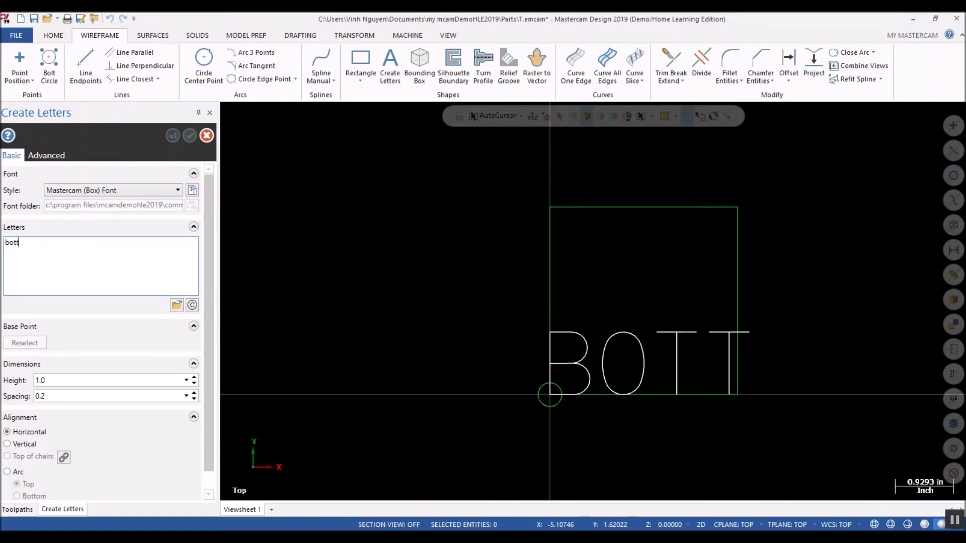
text(om)
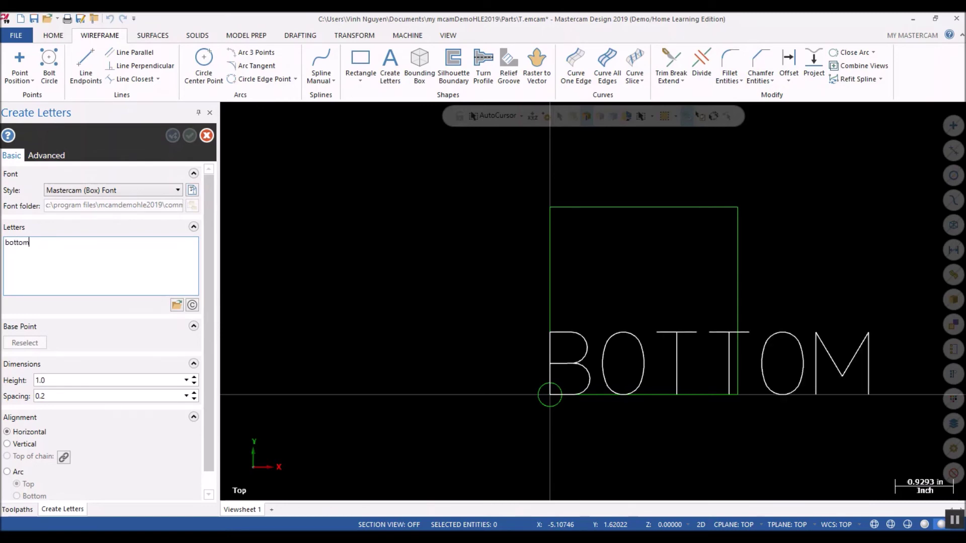
text( left corner)
Try a letter height of 0.01 and a letter spacing of 0.02
double_click(69, 380)
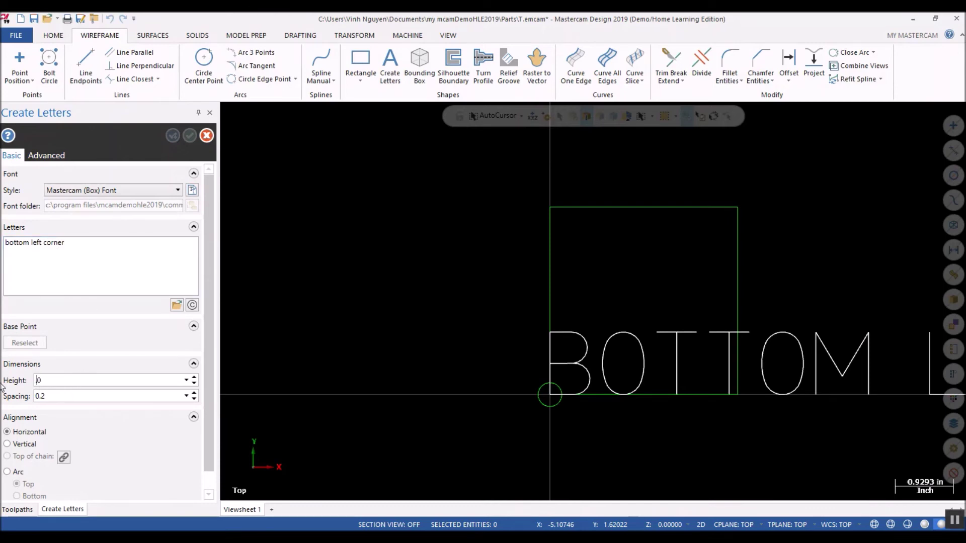
key(Tab)
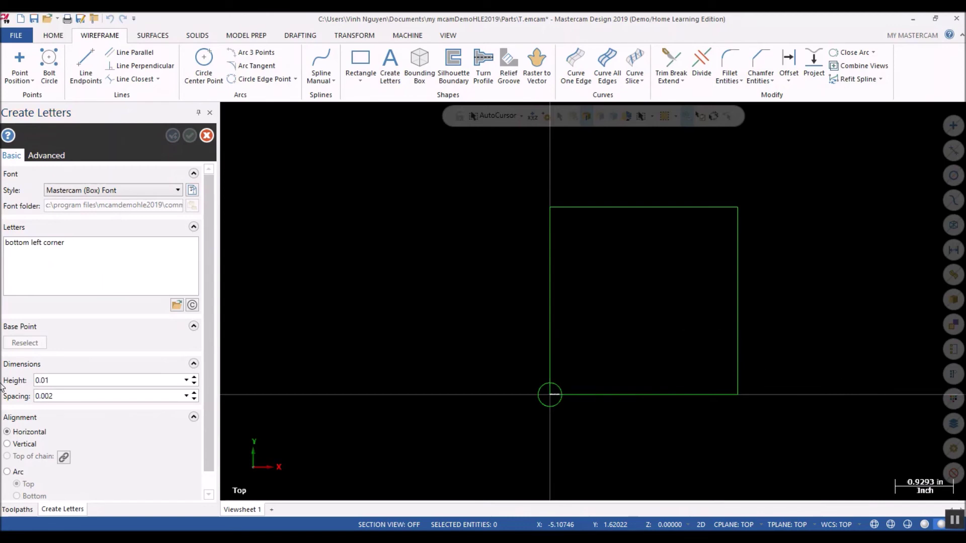
double_click(76, 399)
text(.02)
key(Tab)
Set both the height and the spacing of the letters to 0.2
double_click(70, 382)
text(.2)
key(Tab)
double_click(68, 397)
text(.)
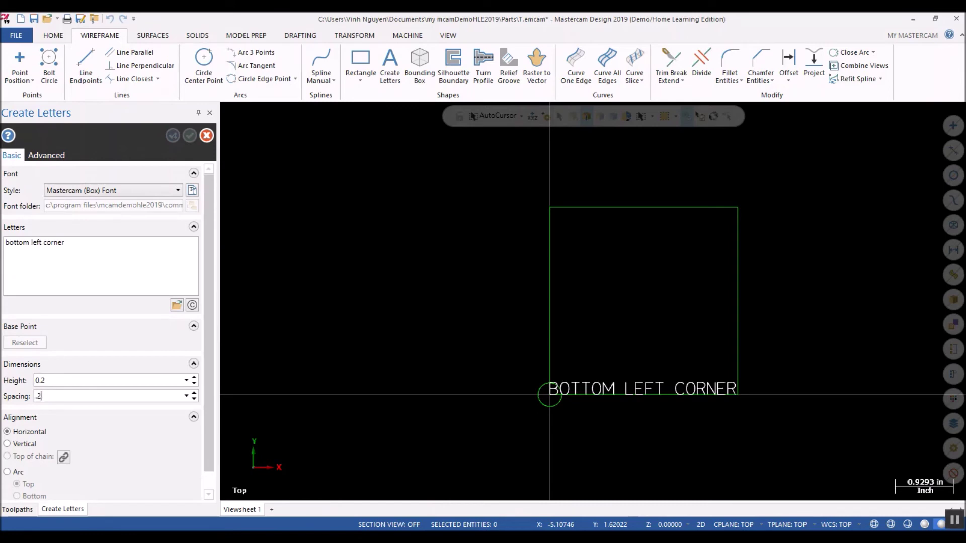
text(2)
key(Tab)
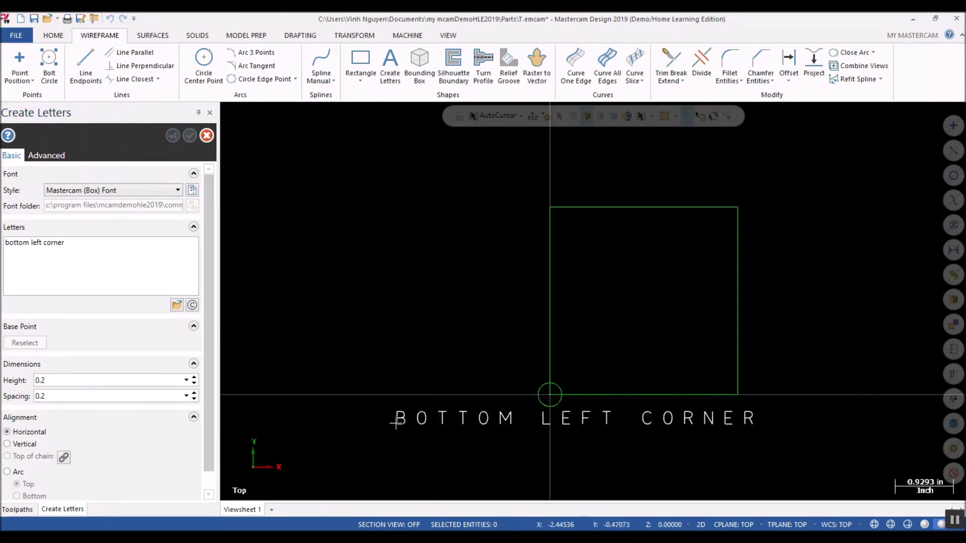
Place the lettering just below the square's bottom edge, accept it, and finish creating letters
click(377, 421)
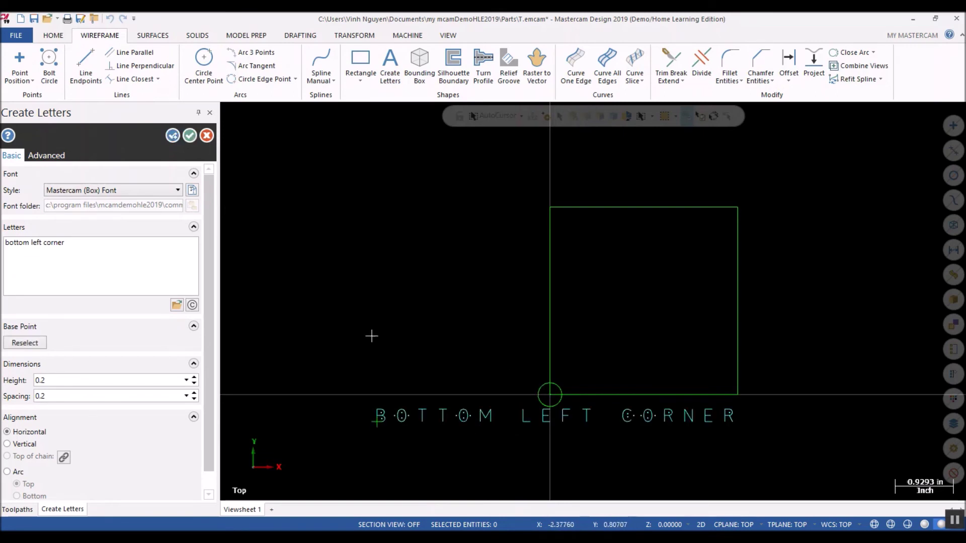
click(171, 137)
scroll(623, 423, up, 1)
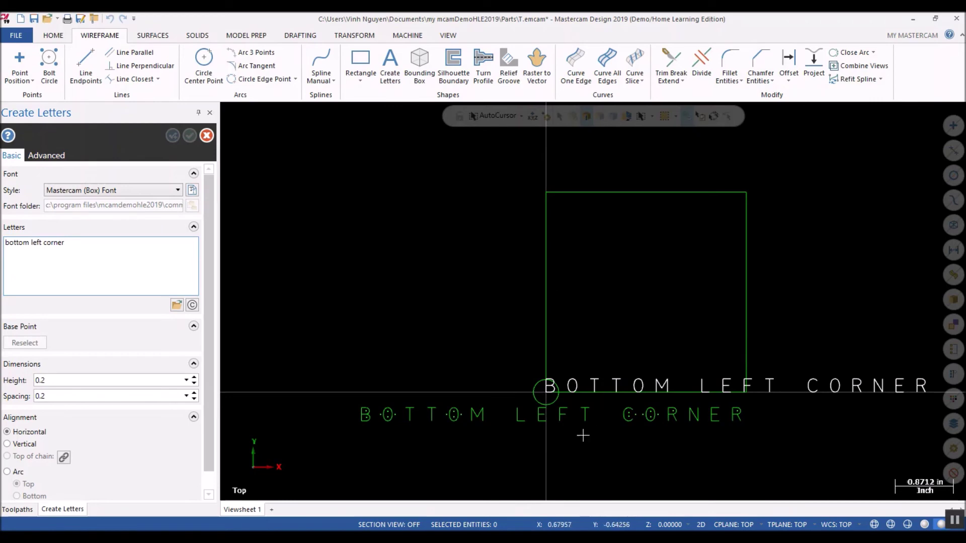
click(210, 113)
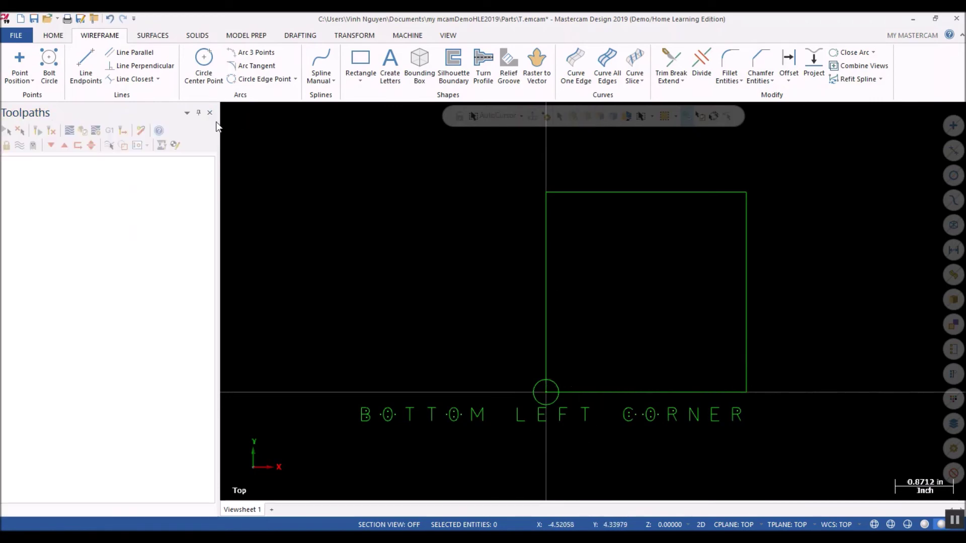
scroll(597, 482, up, 1)
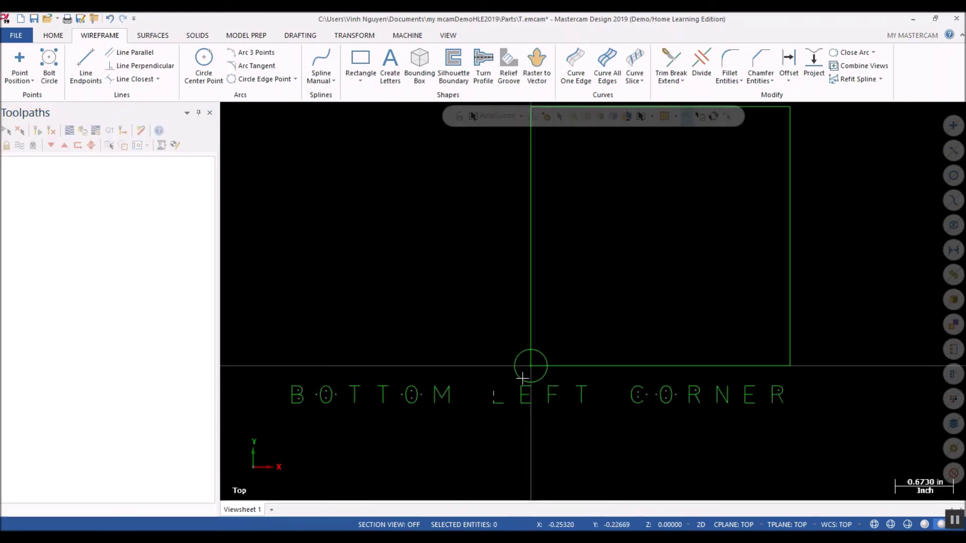
scroll(424, 328, down, 1)
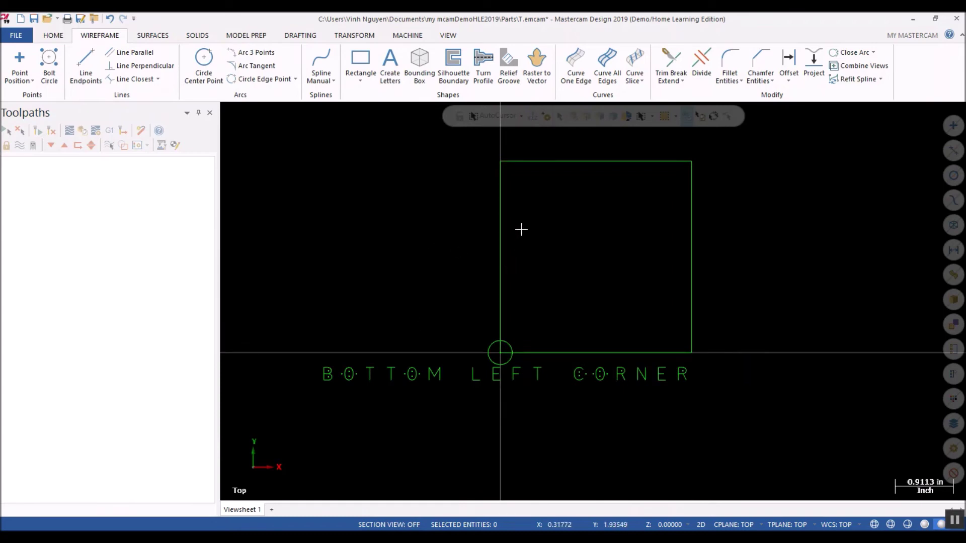
Undo the bottom left corner lettering, the origin circle and the square to clear the drawing
click(110, 19)
click(110, 20)
click(110, 19)
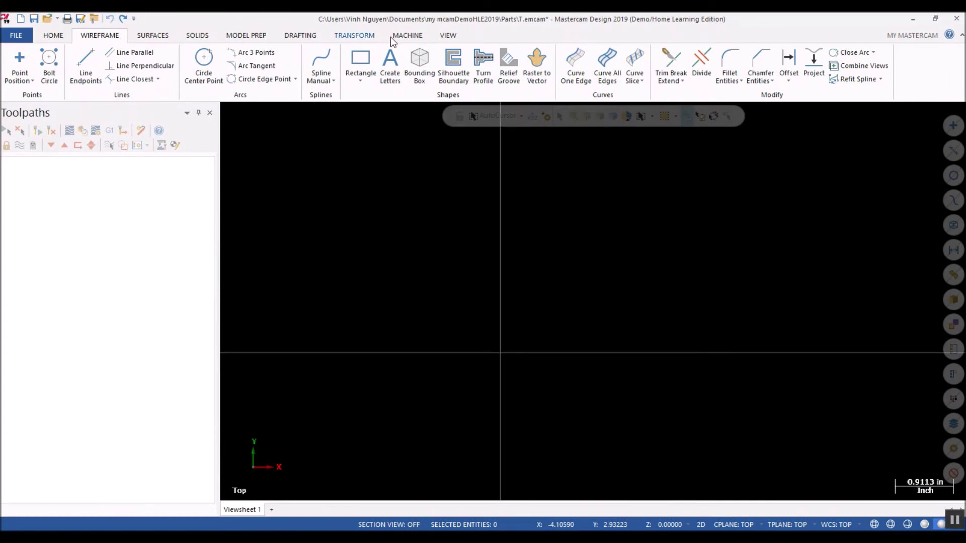
Draw a rectangle about 2.63 inches wide and 2.37 inches high, extending up and to the left from the origin
click(359, 59)
click(500, 353)
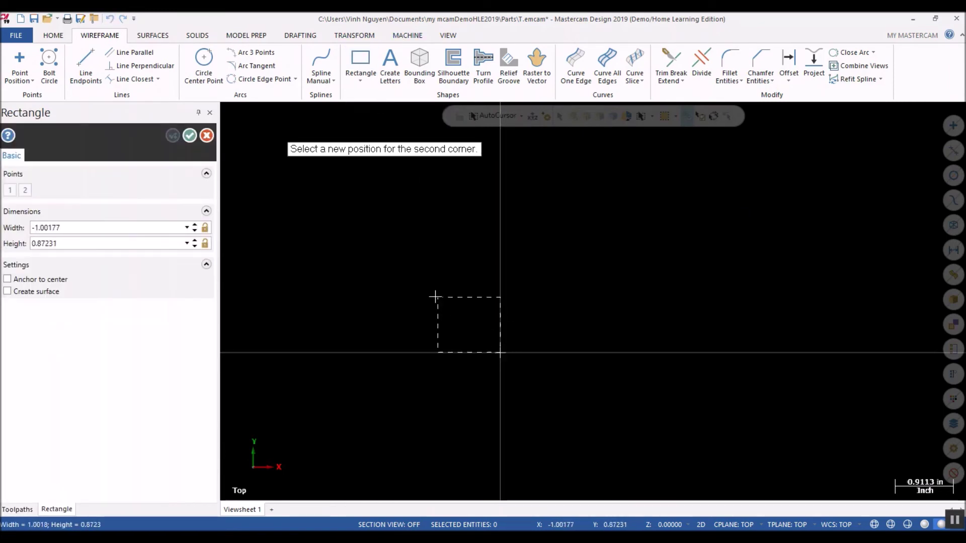
click(332, 201)
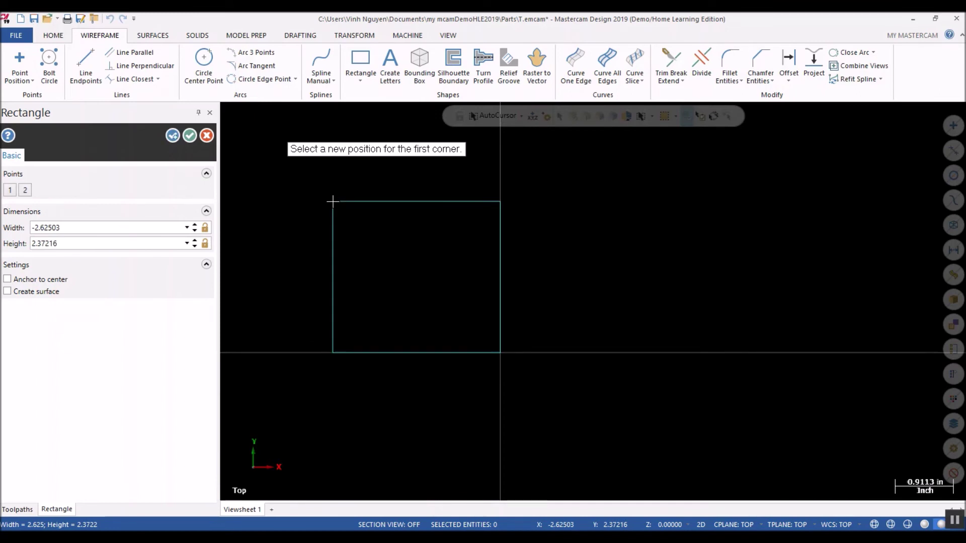
click(172, 136)
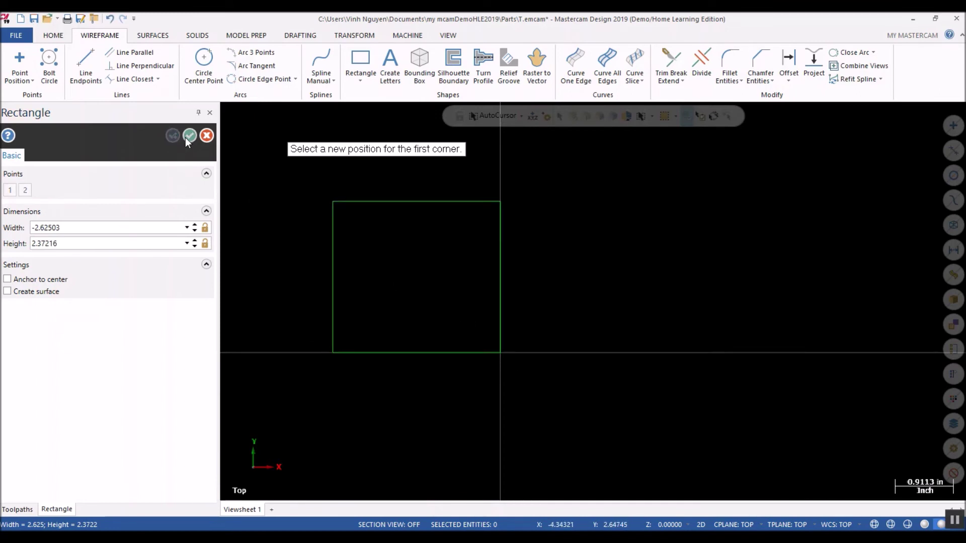
Draw a circle with a radius of about 0.54 inch centred on the origin at the rectangle's bottom right corner
click(203, 63)
click(500, 352)
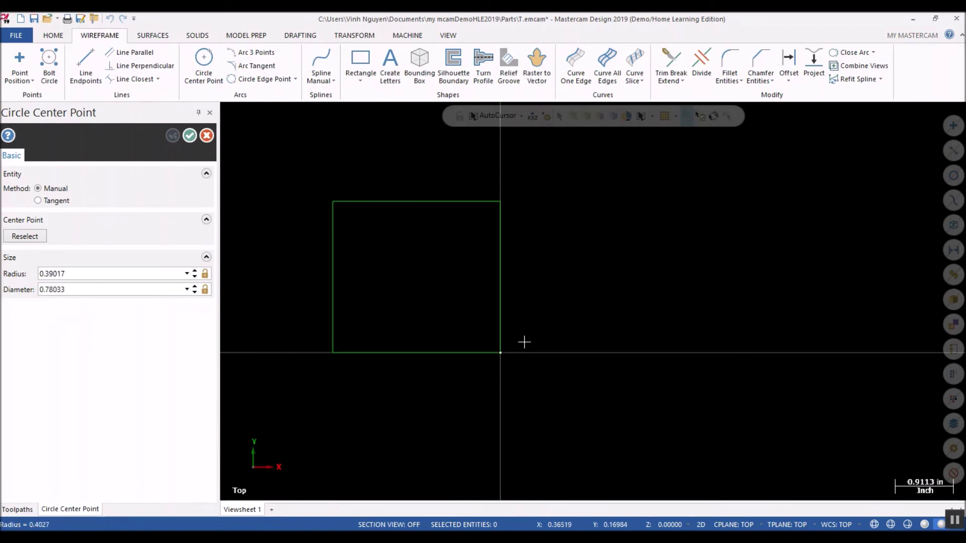
click(528, 334)
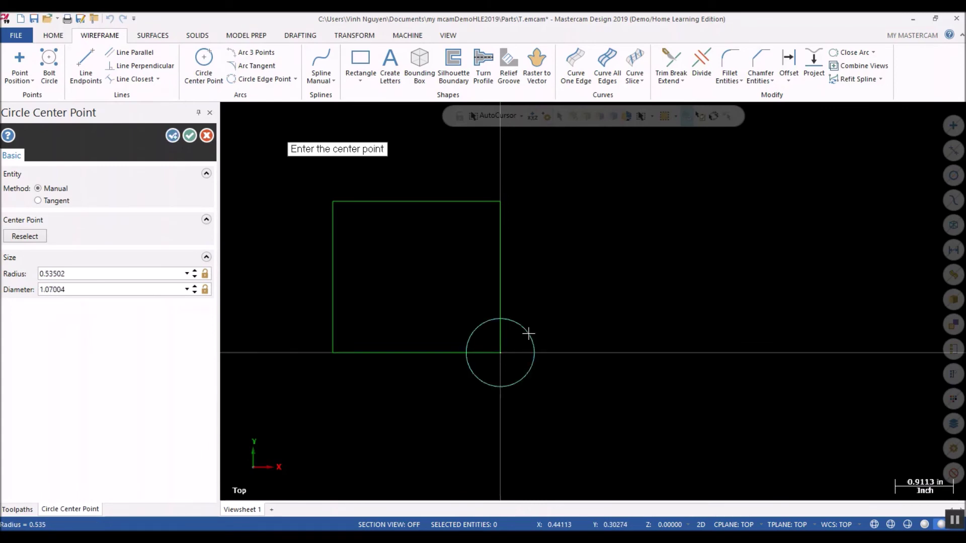
click(173, 137)
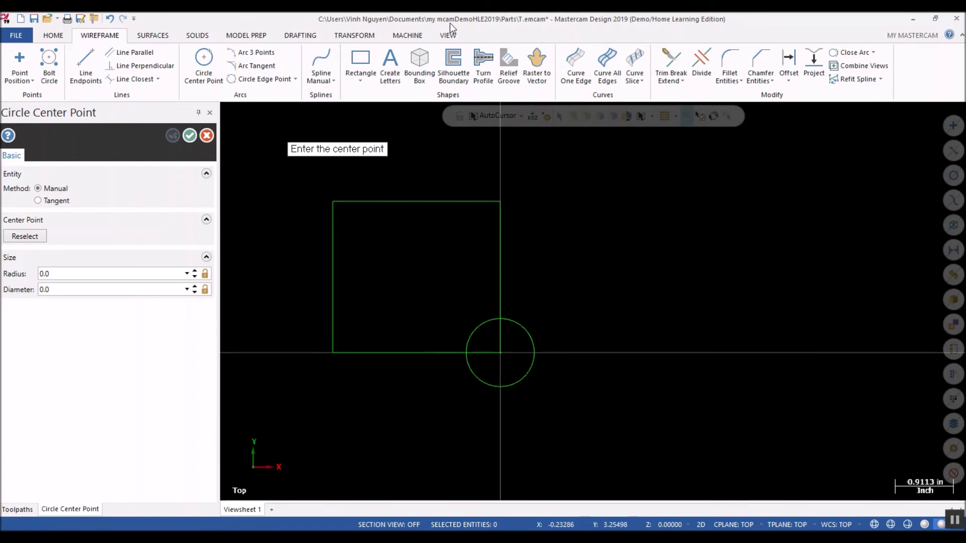
click(390, 59)
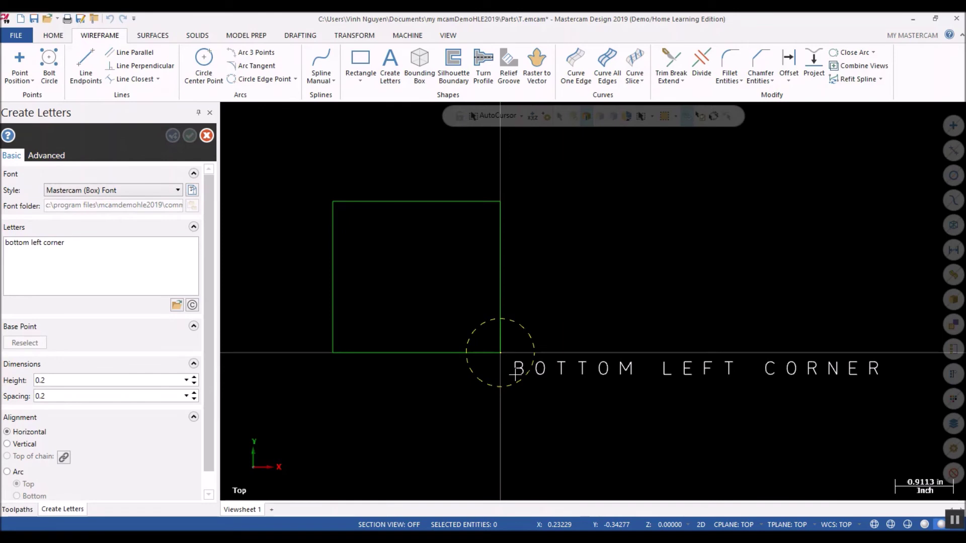
click(516, 372)
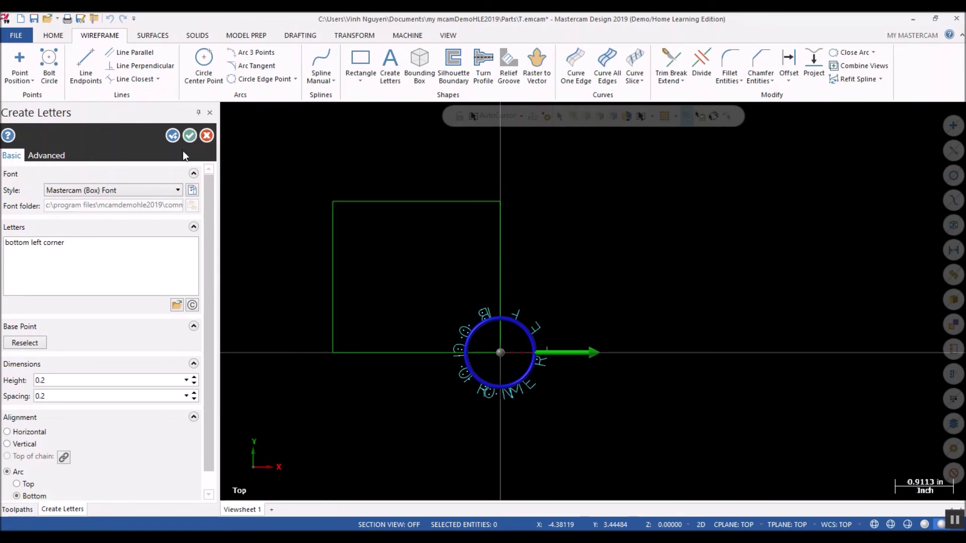
click(41, 343)
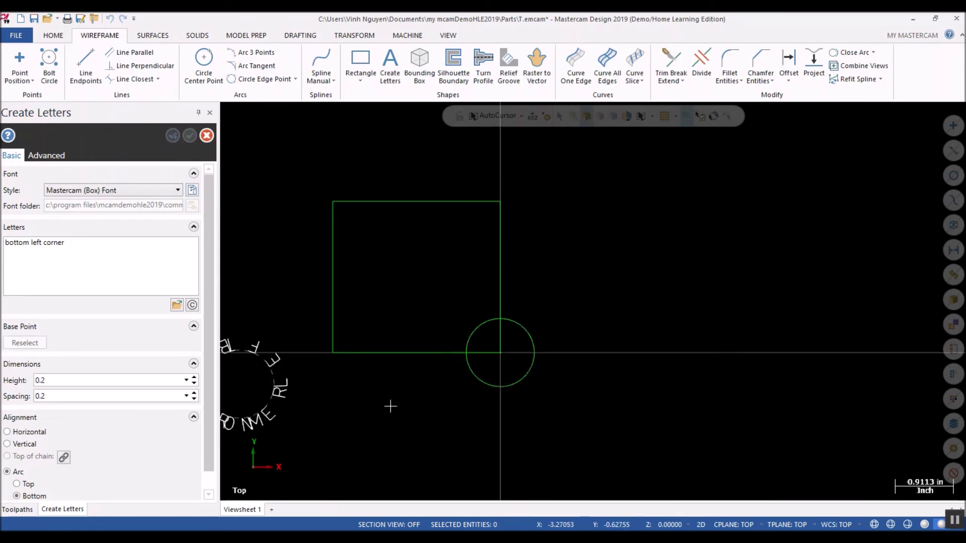
click(206, 135)
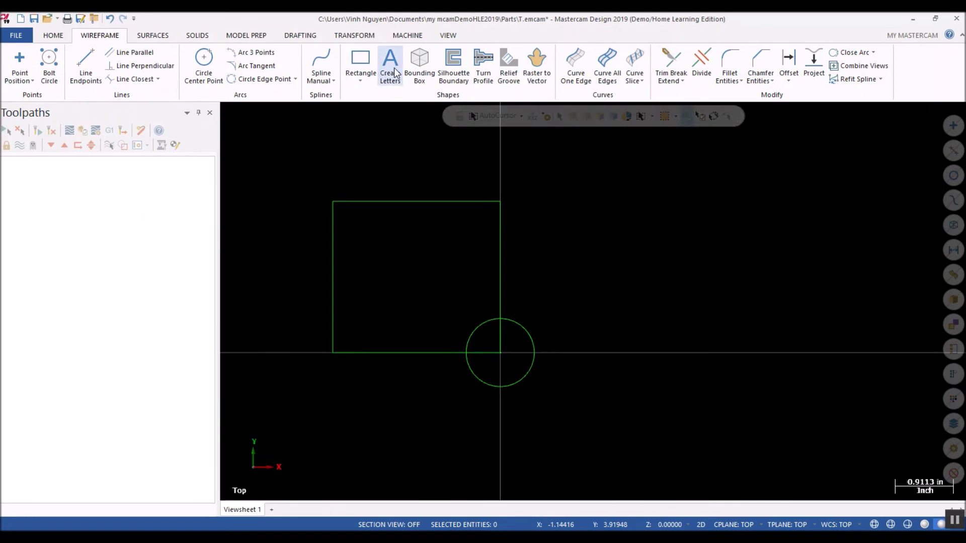
Start creating letters again with horizontal alignment and place the text below and to the right of the origin circle
click(394, 67)
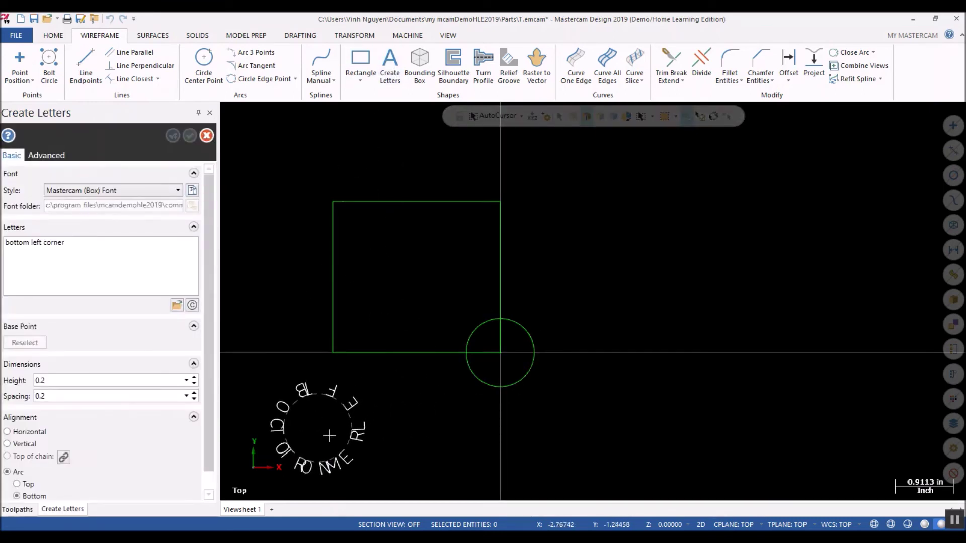
click(8, 432)
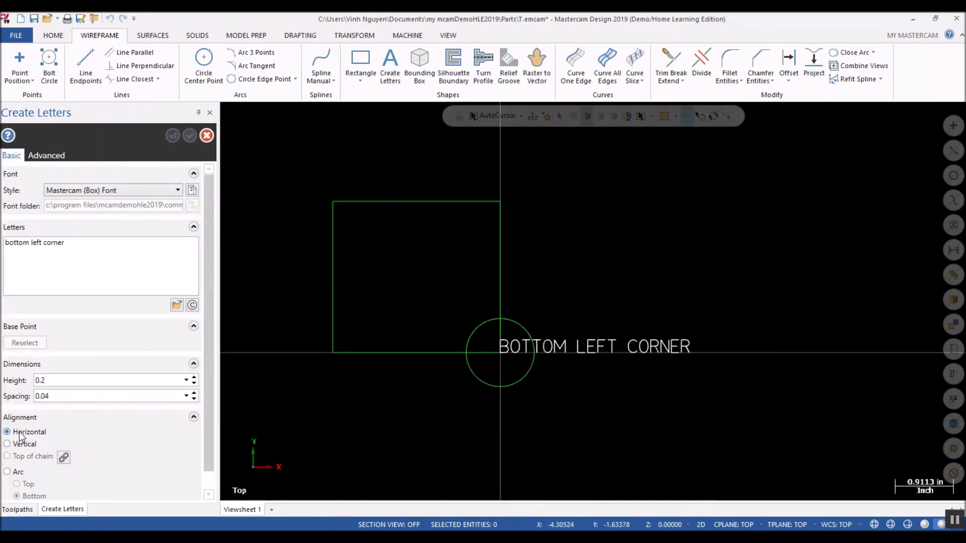
click(543, 394)
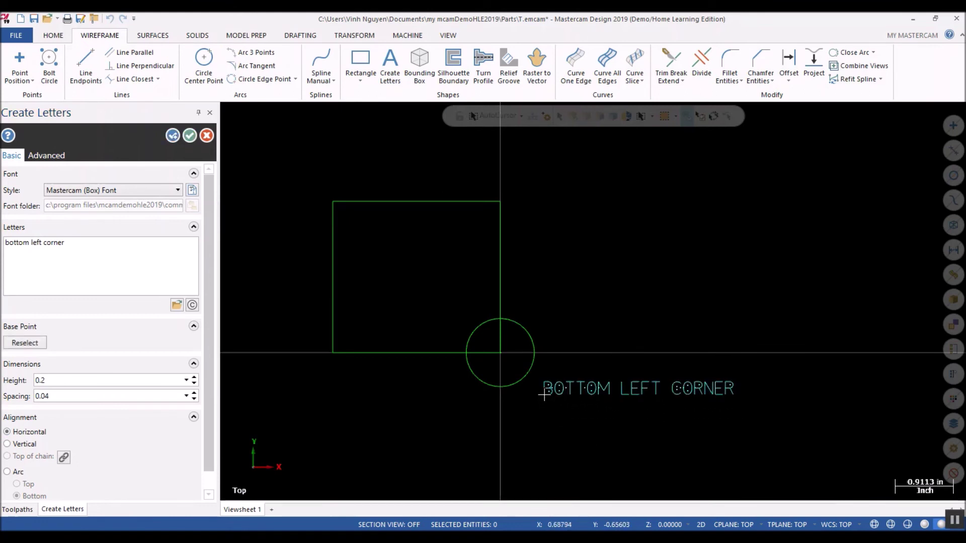
Change the lettering to read "bottom right corner", accept it, and finish creating letters
click(43, 243)
key(BackSpace)
key(BackSpace)
key(BackSpace)
key(BackSpace)
text(right)
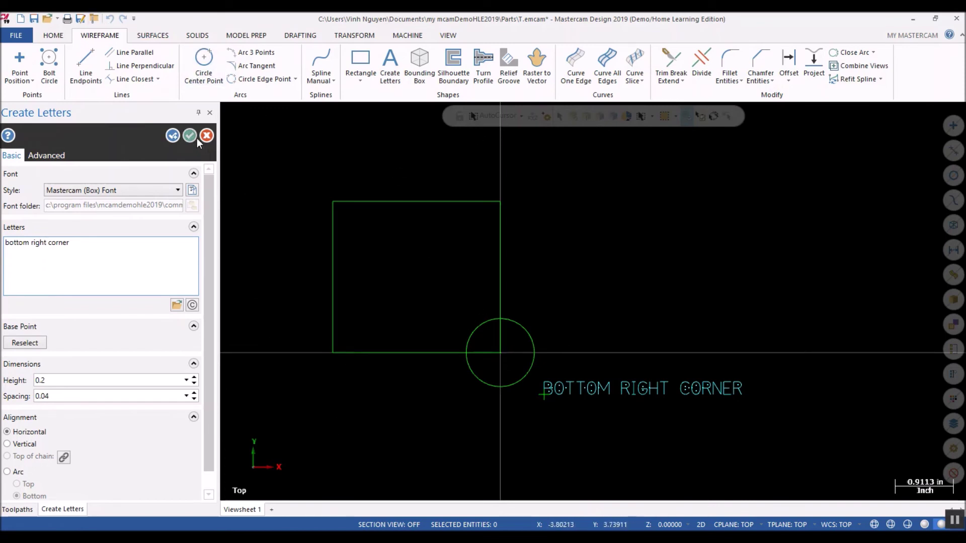
click(173, 136)
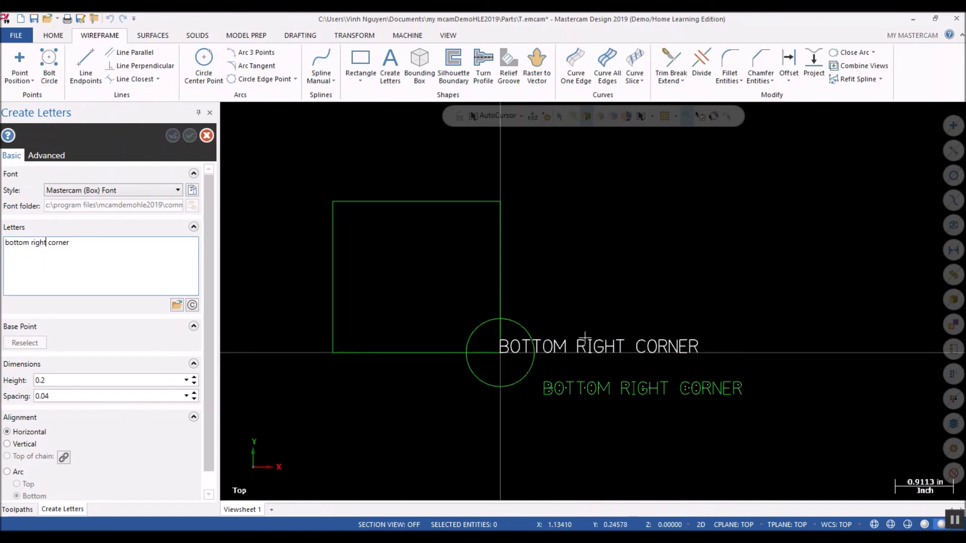
click(210, 114)
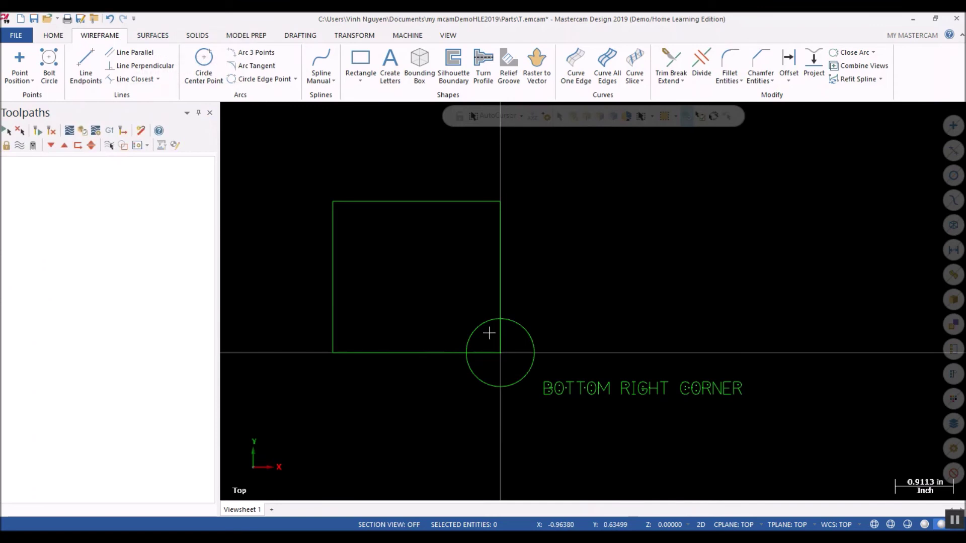
Undo the bottom right corner lettering, the circle and the rectangle
scroll(840, 262, down, 2)
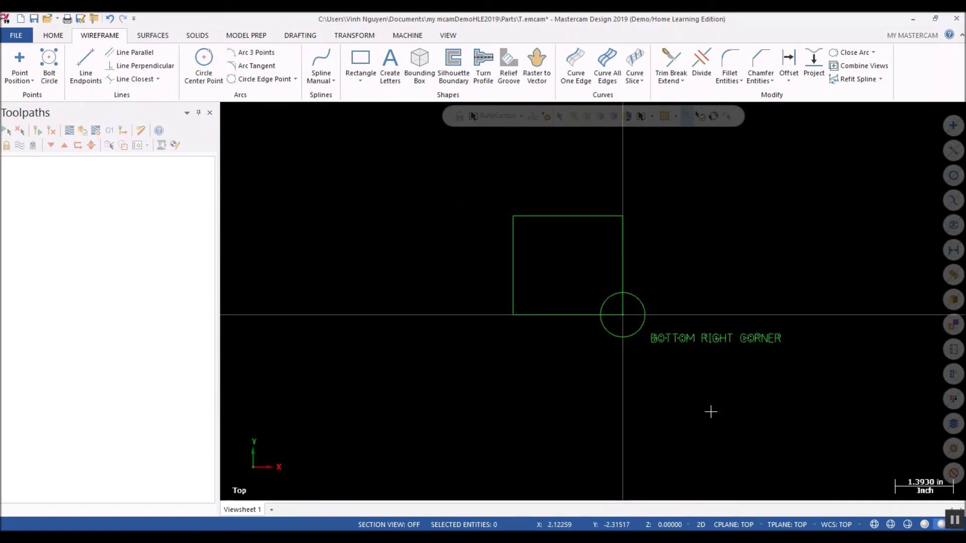
scroll(699, 413, up, 1)
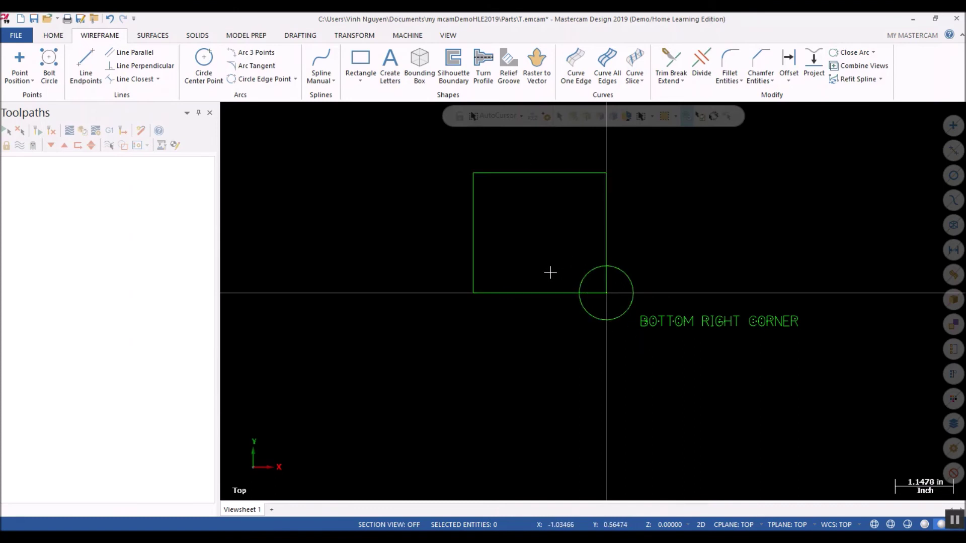
click(110, 19)
click(110, 20)
click(109, 19)
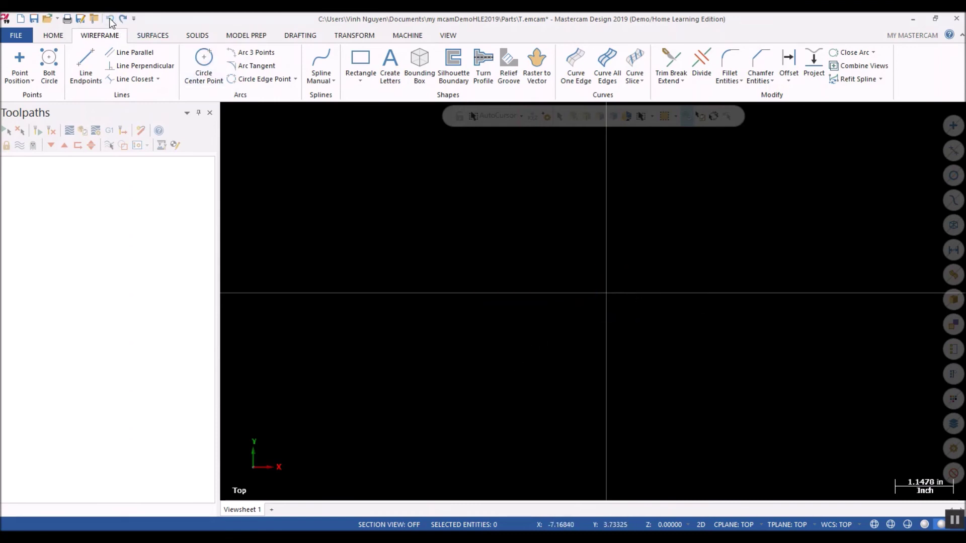
Draw a rectangle about 3.01 inches wide and 2.48 inches high, extending down and to the left from the origin
click(366, 71)
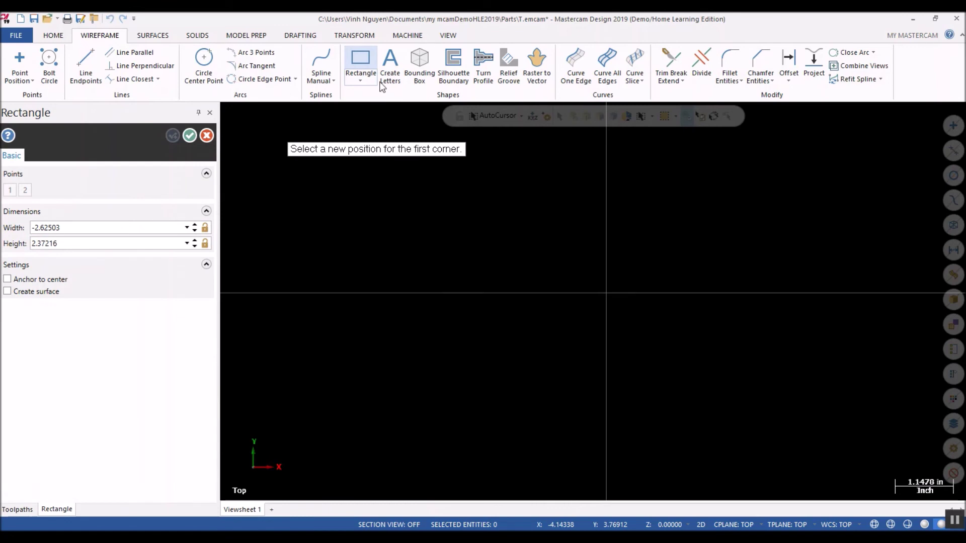
click(611, 293)
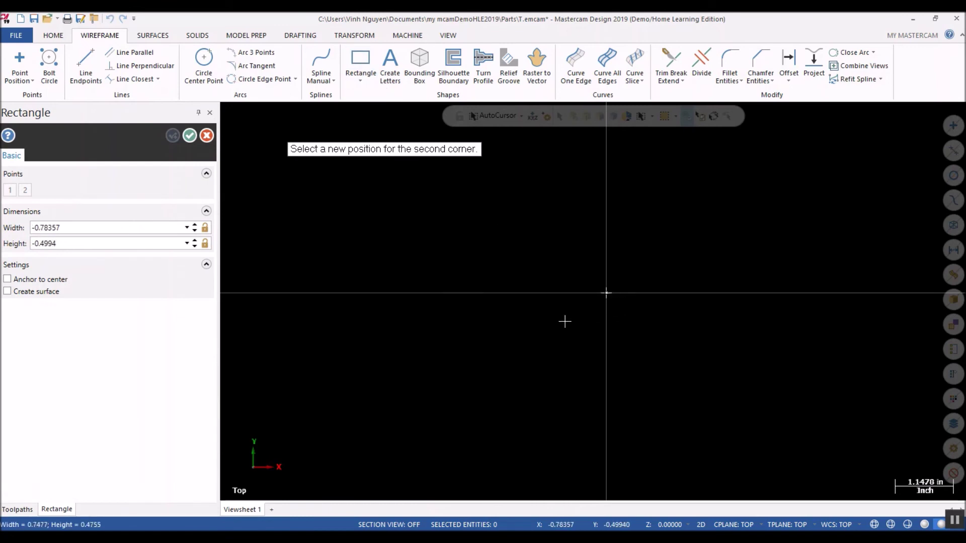
click(454, 418)
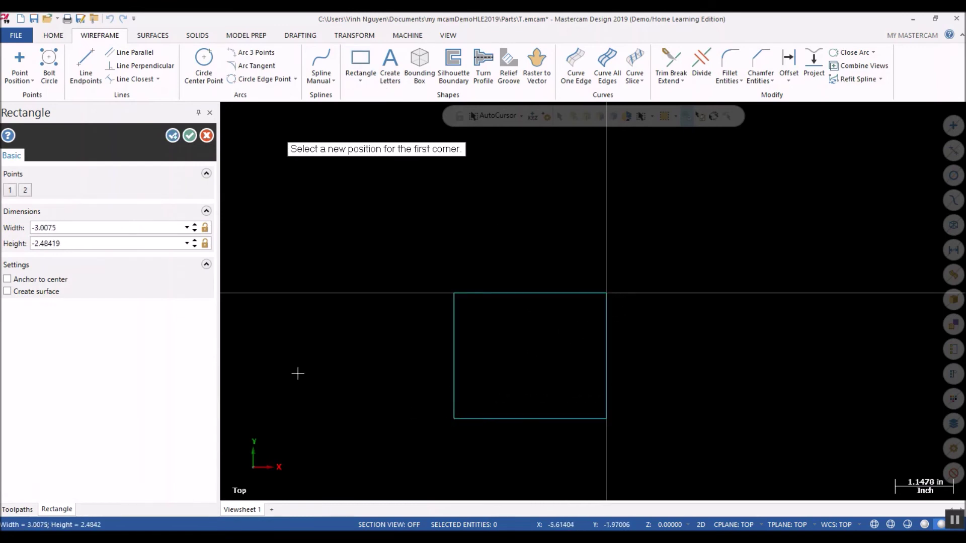
click(176, 138)
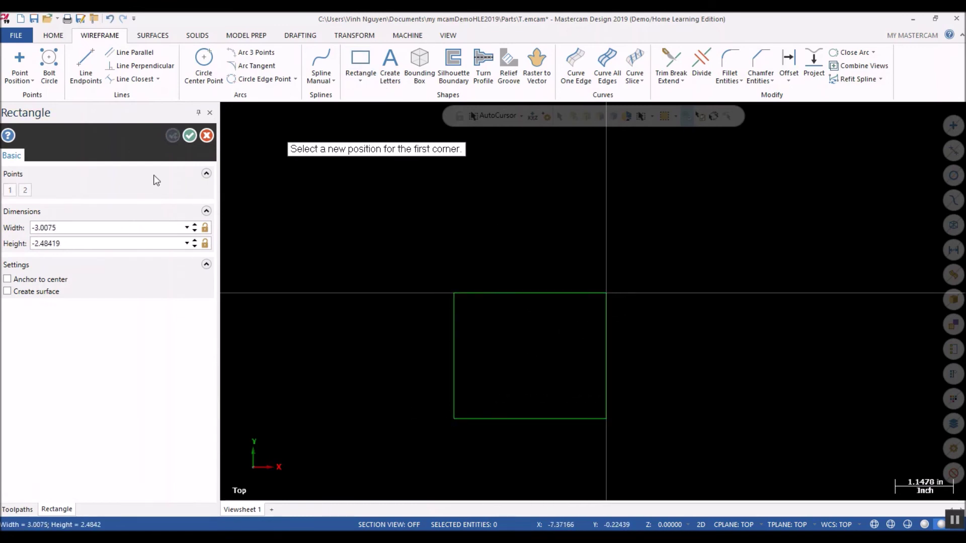
Draw a circle centred on the origin to mark the rectangle's top right corner
click(204, 66)
click(607, 293)
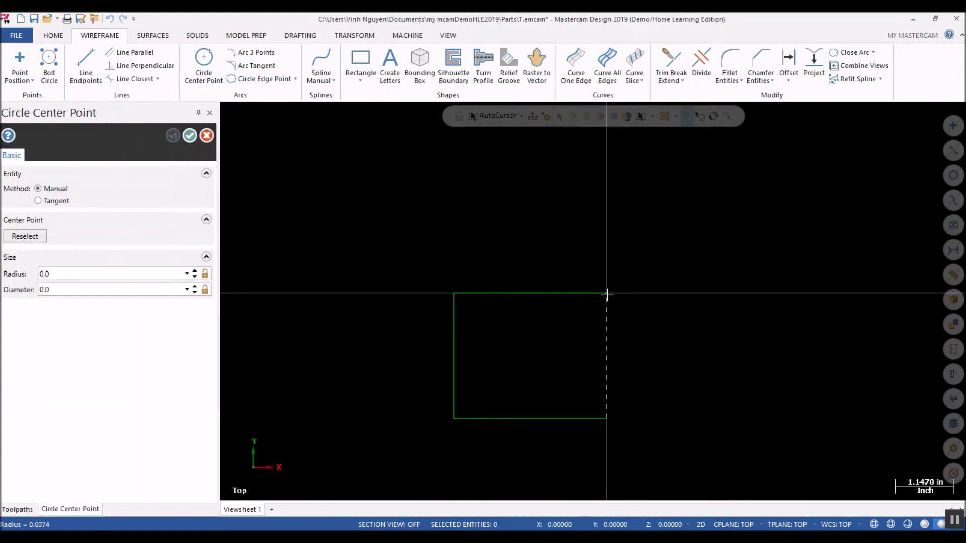
click(648, 269)
click(173, 135)
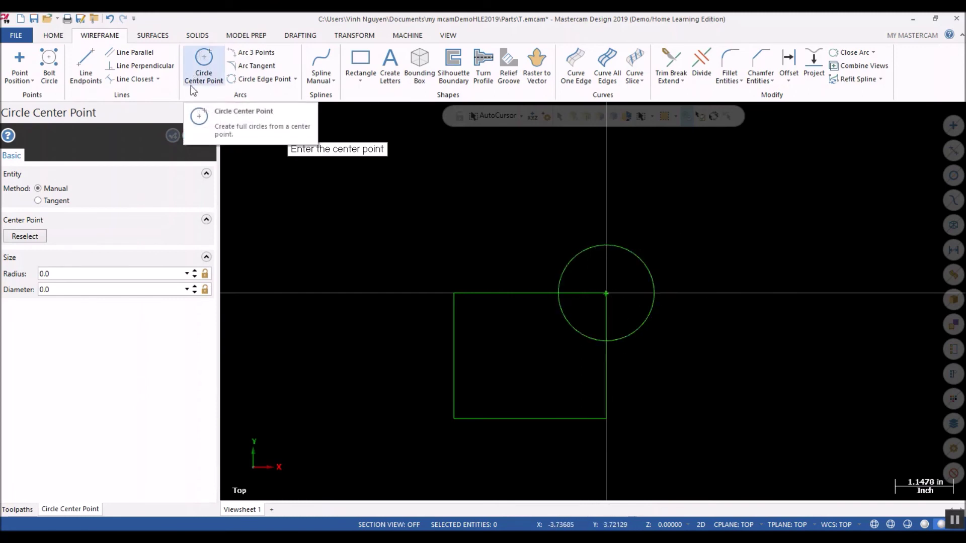
Place horizontal lettering above and to the right of the origin, reword it as "top right corner", and accept it
click(399, 62)
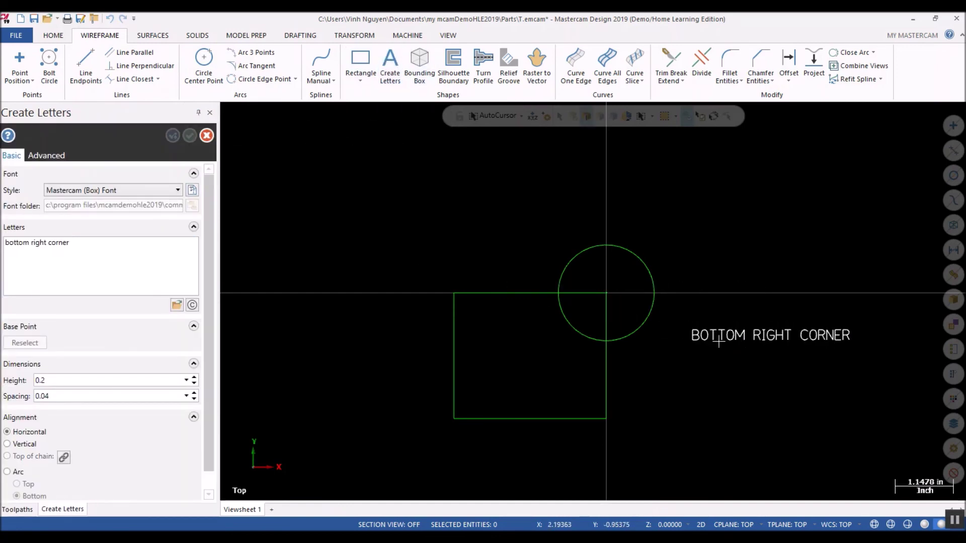
click(621, 276)
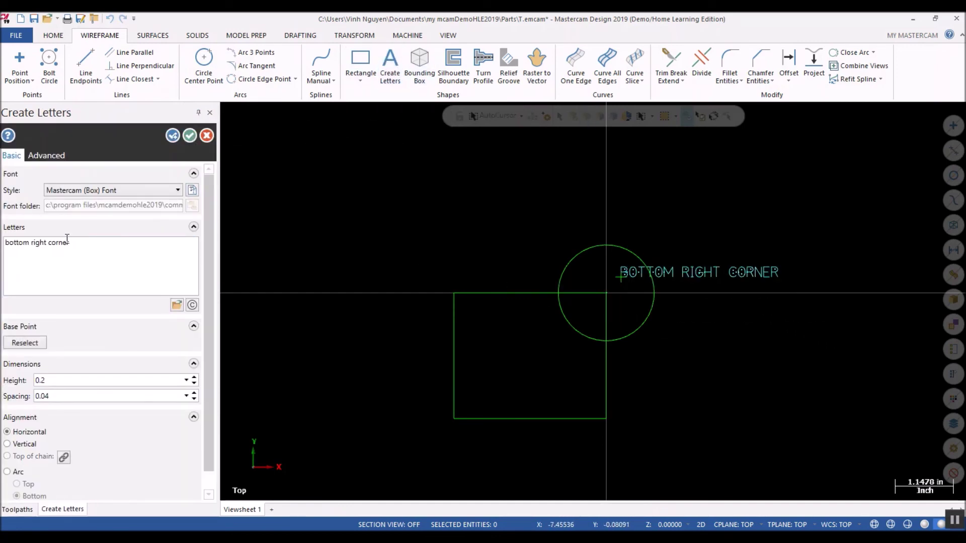
drag(29, 244, 2, 250)
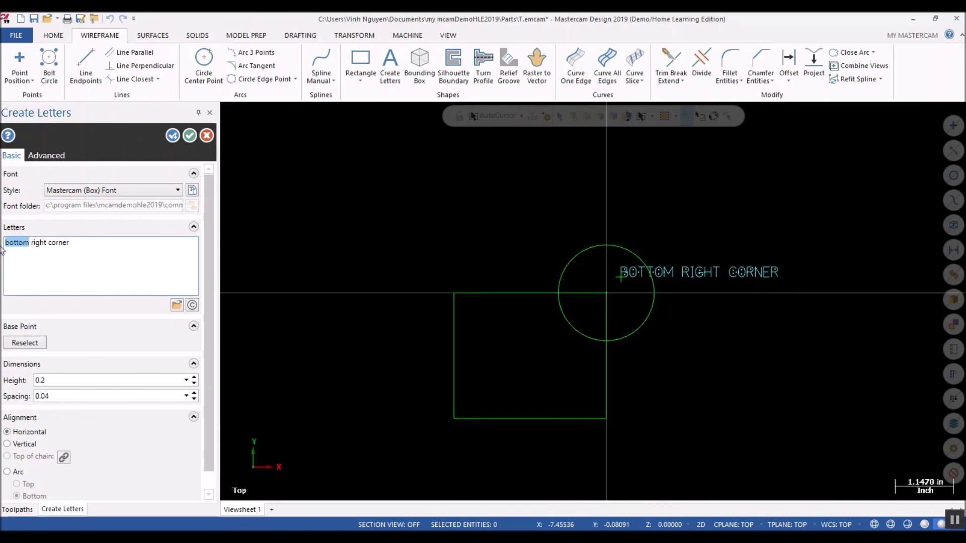
text(top)
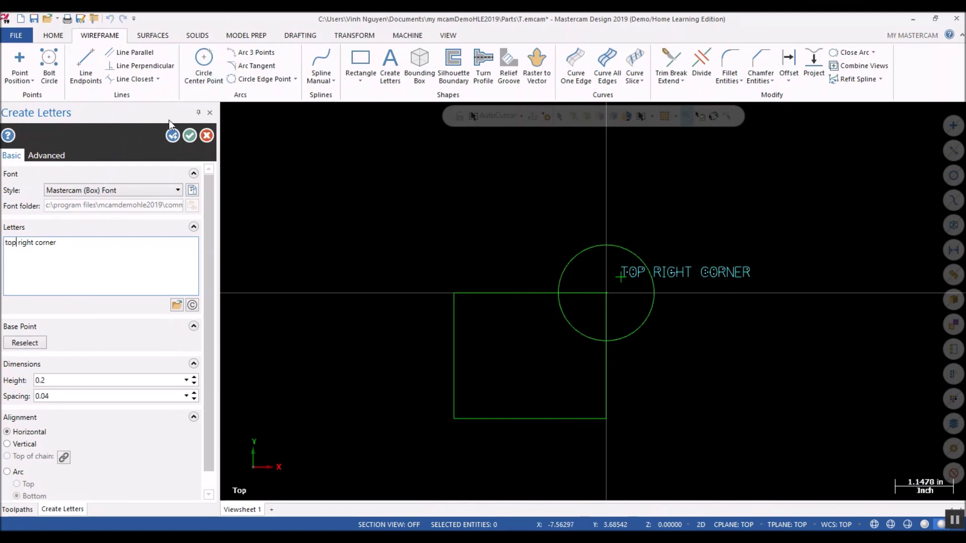
click(172, 135)
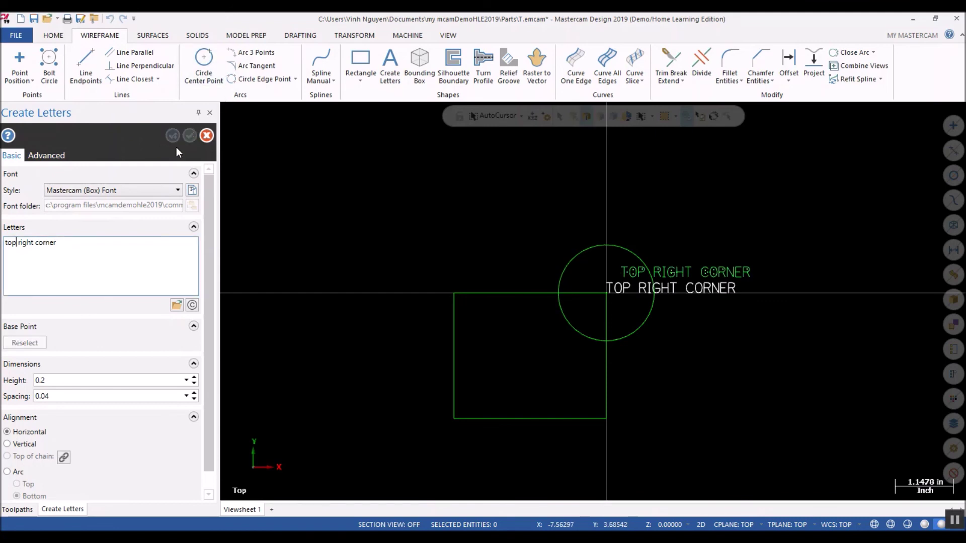
click(210, 113)
key(alt+o)
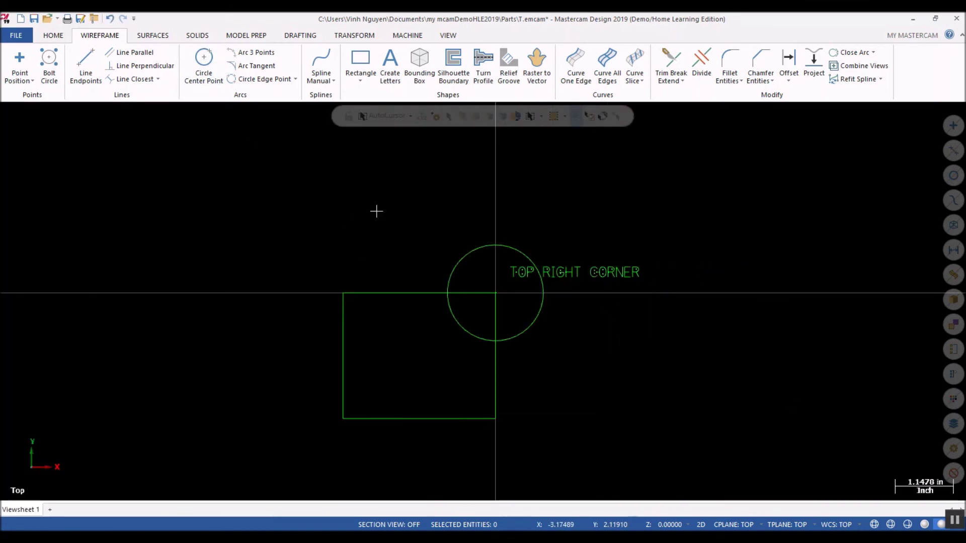
Undo the top right corner lettering, the circle and the rectangle
scroll(604, 285, up, 1)
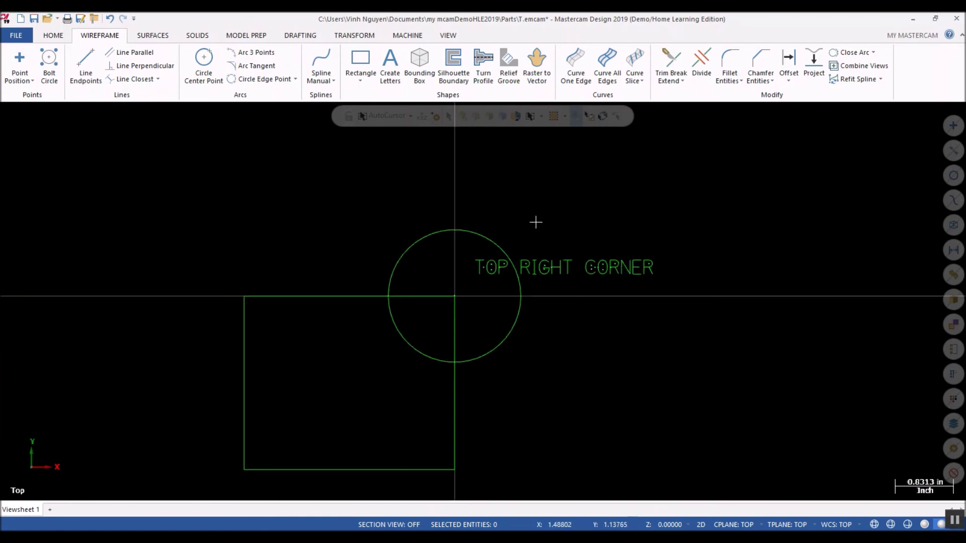
click(110, 20)
click(109, 18)
click(108, 17)
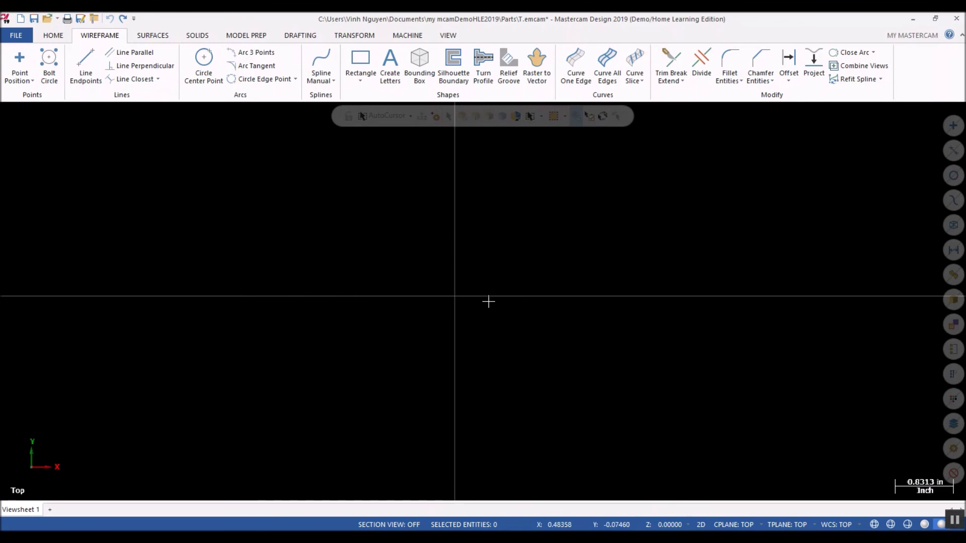
Draw a rectangle about 2.70 inches wide and 1.98 inches high, extending down and to the right from the origin
click(359, 59)
click(564, 296)
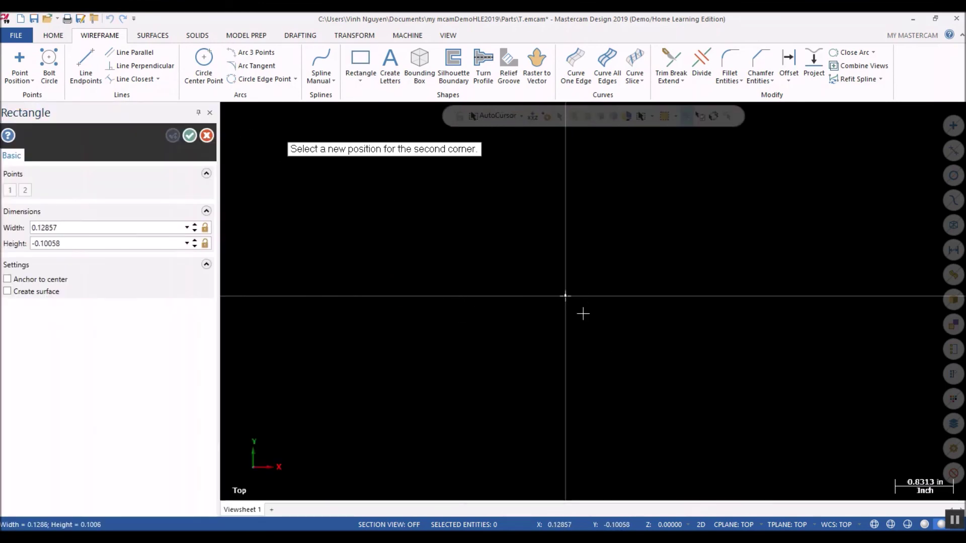
click(754, 434)
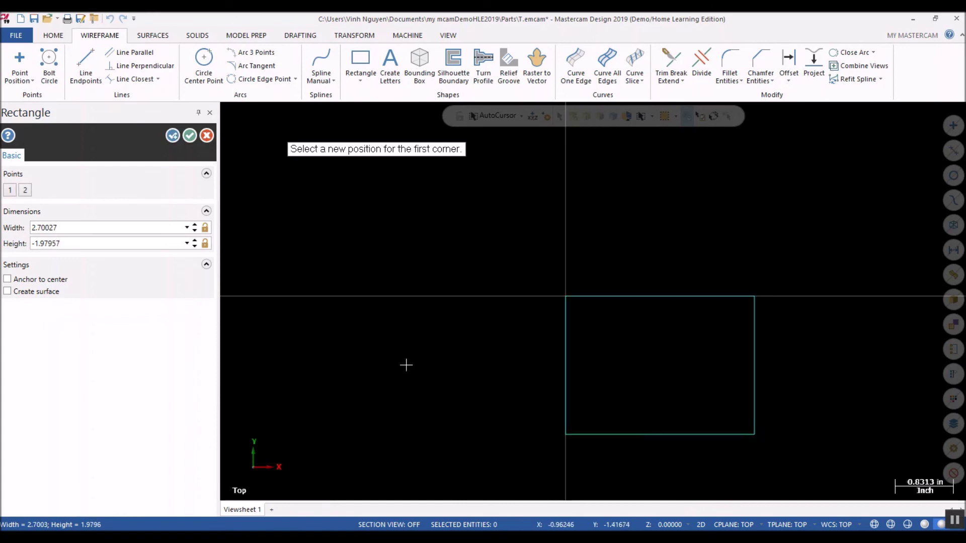
click(173, 136)
click(190, 136)
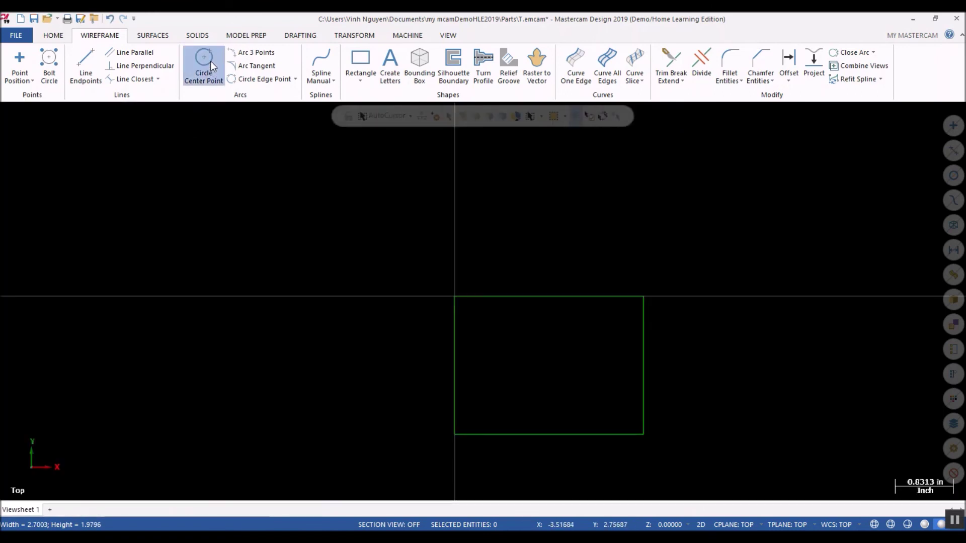
Draw a circle of about 0.59 inch radius centred on the origin to mark the rectangle's top left corner
click(203, 59)
click(566, 297)
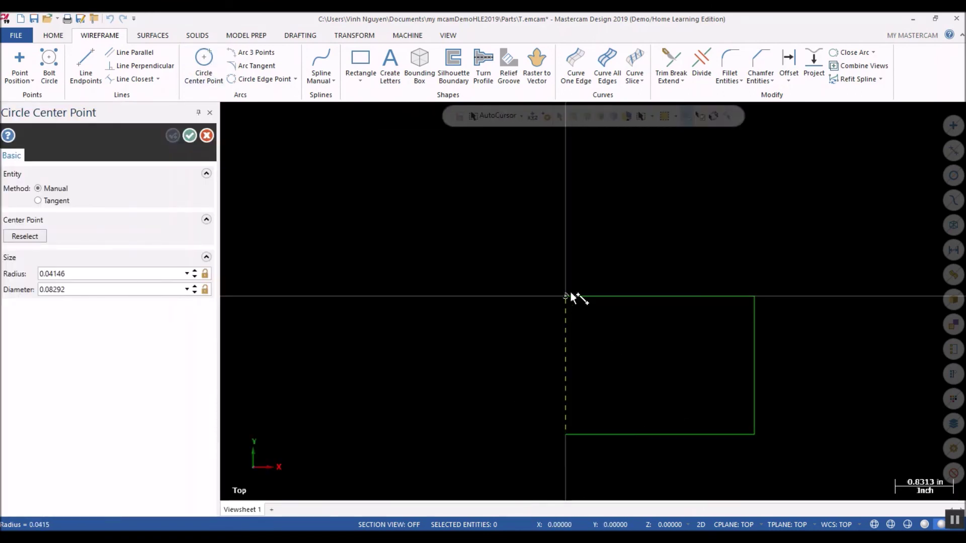
click(594, 267)
click(173, 136)
click(187, 137)
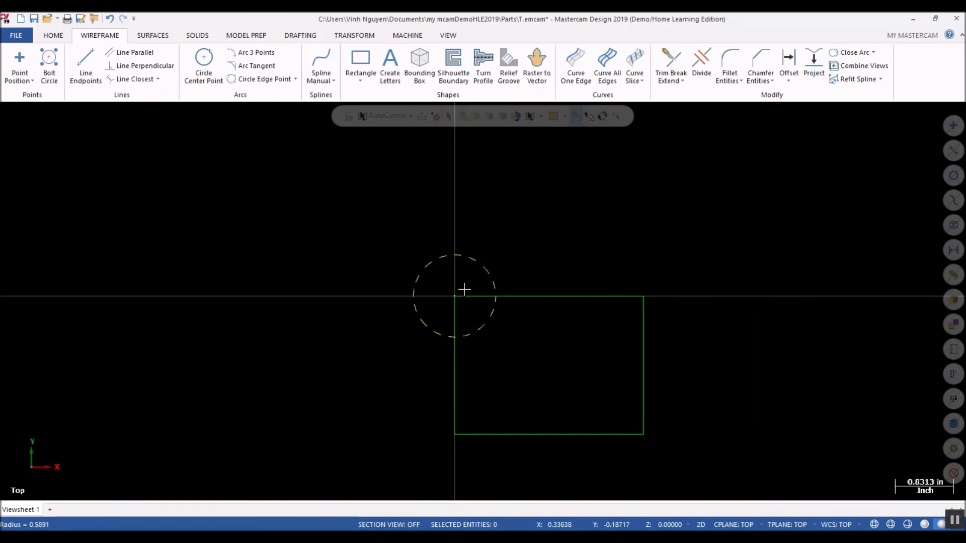
Draw a freeform leader line from the origin up and to the left, ending well outside the circle
click(86, 70)
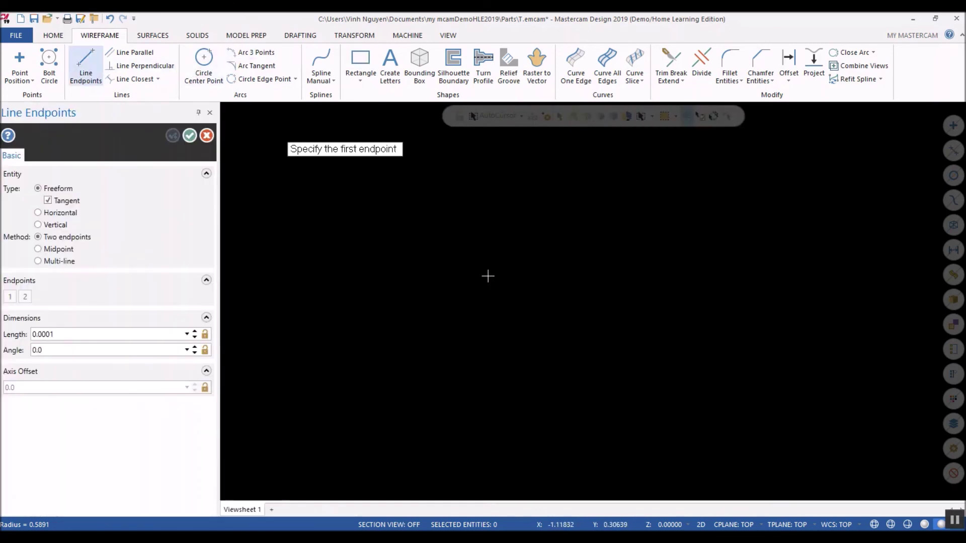
click(566, 297)
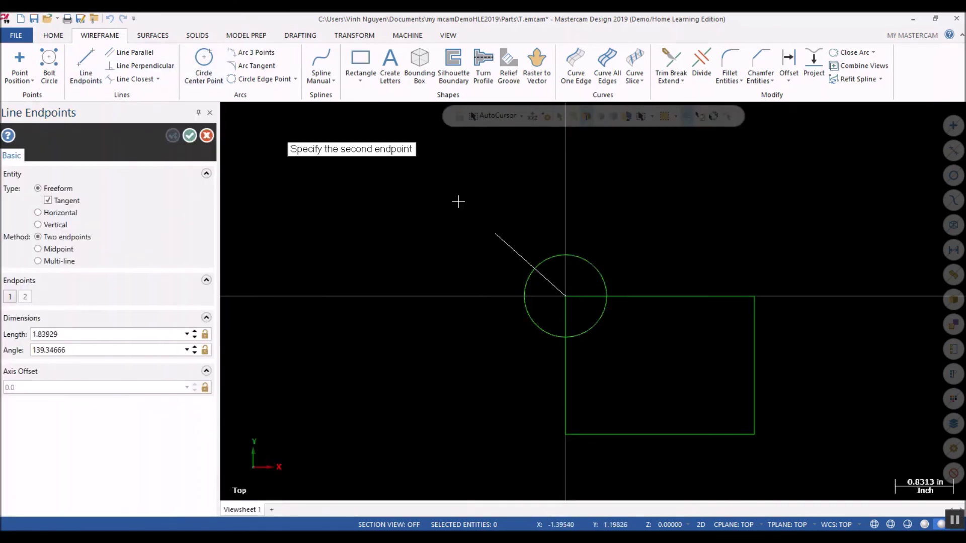
click(445, 190)
click(188, 136)
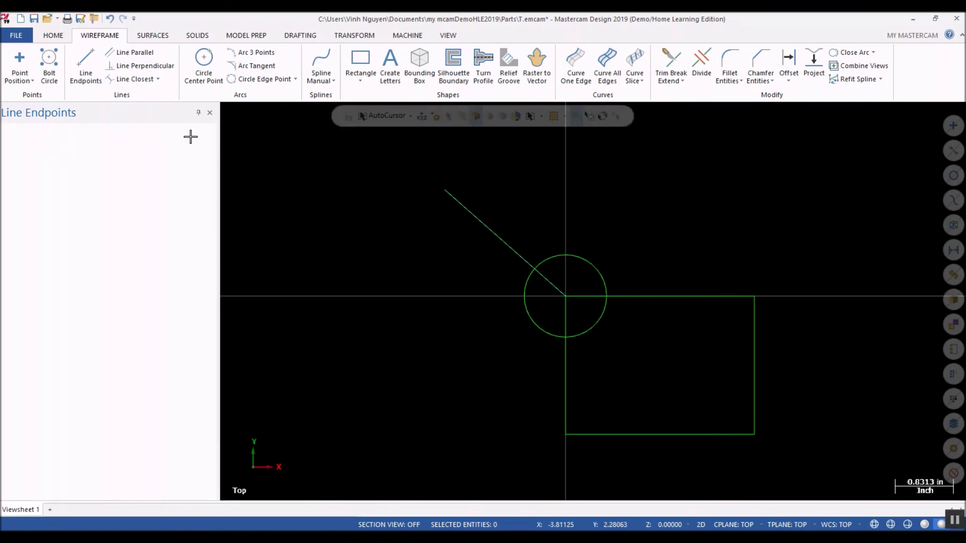
Create horizontal lettering above the origin beside the leader line's end, reword it as "Top left corner", and accept it
scroll(212, 191, up, 2)
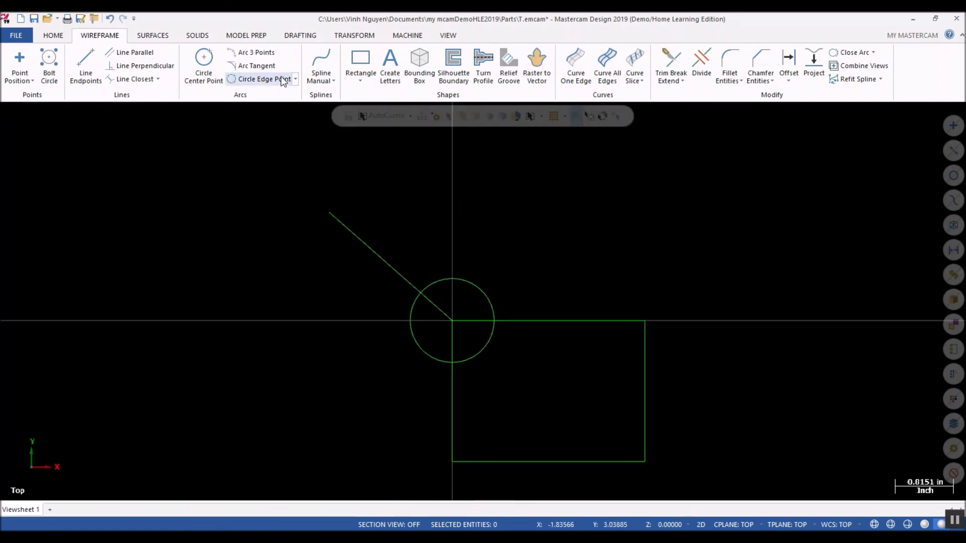
click(391, 61)
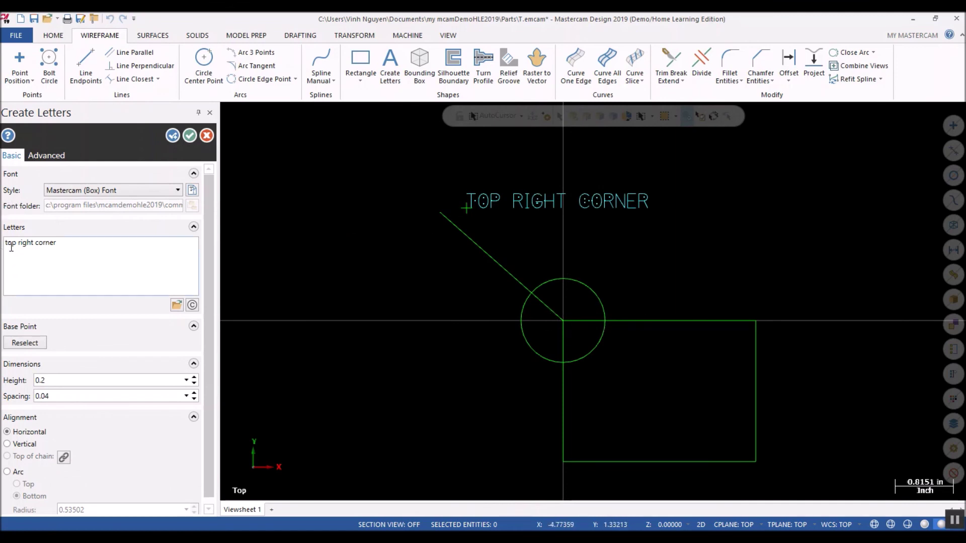
drag(17, 246, 2, 249)
text(left)
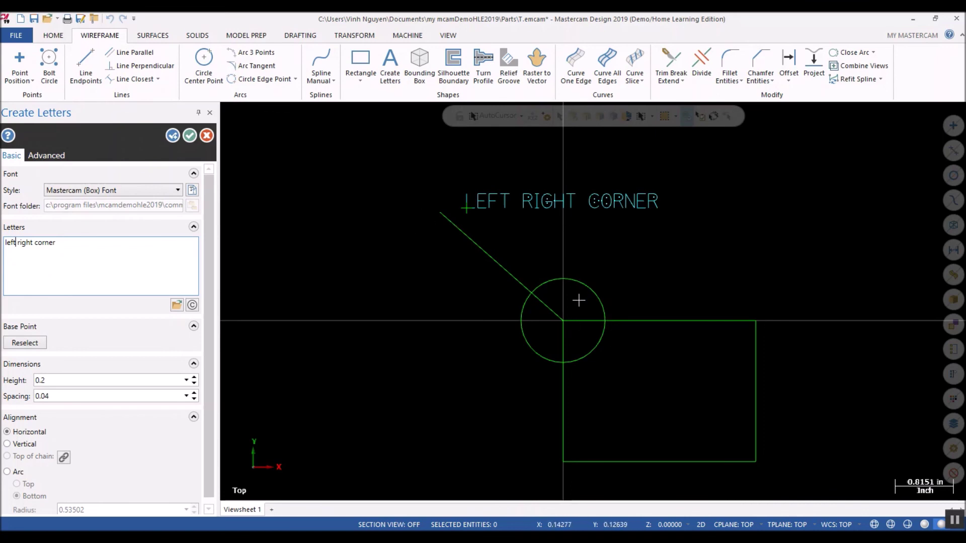
click(32, 244)
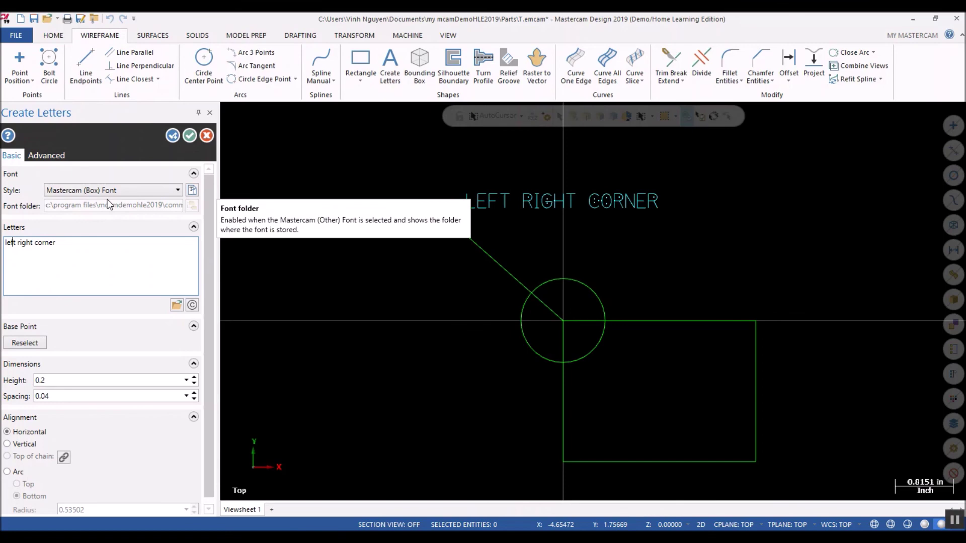
text(Top)
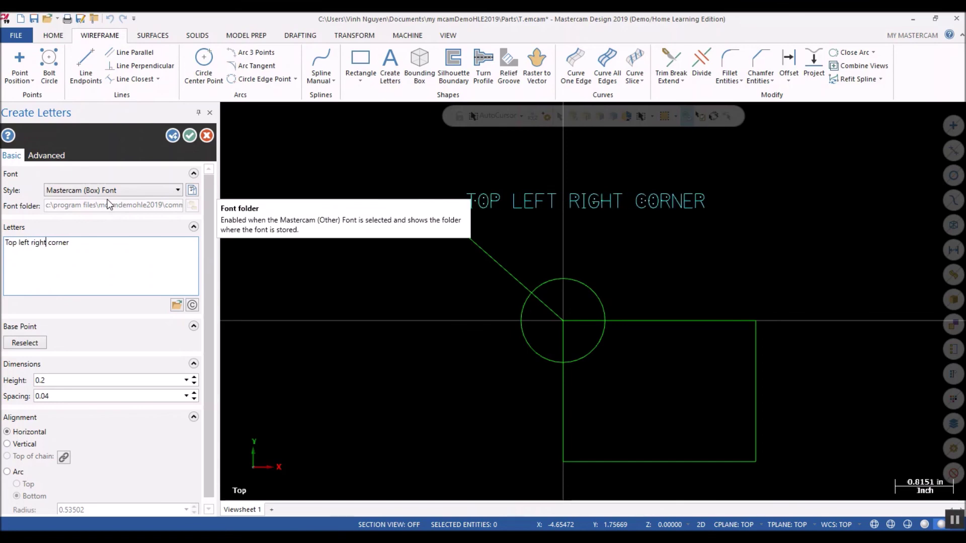
key(BackSpace)
key(BackSpace)
key(BackSpace)
key(BackSpace)
key(BackSpace)
key(BackSpace)
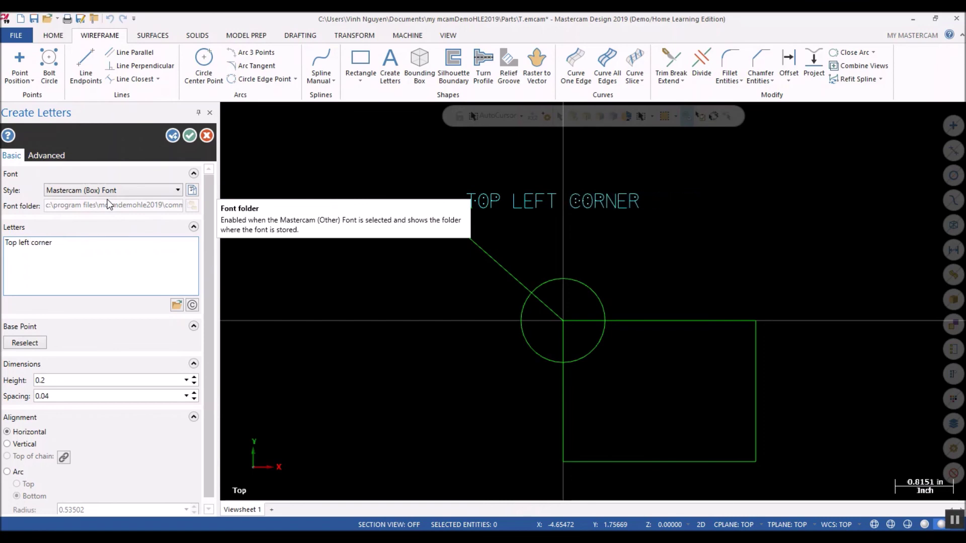
click(173, 136)
click(209, 137)
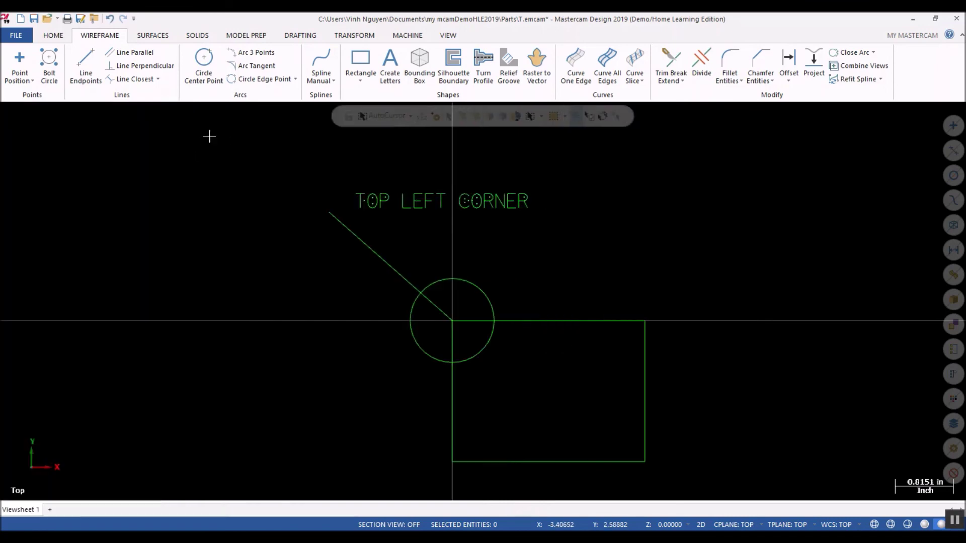